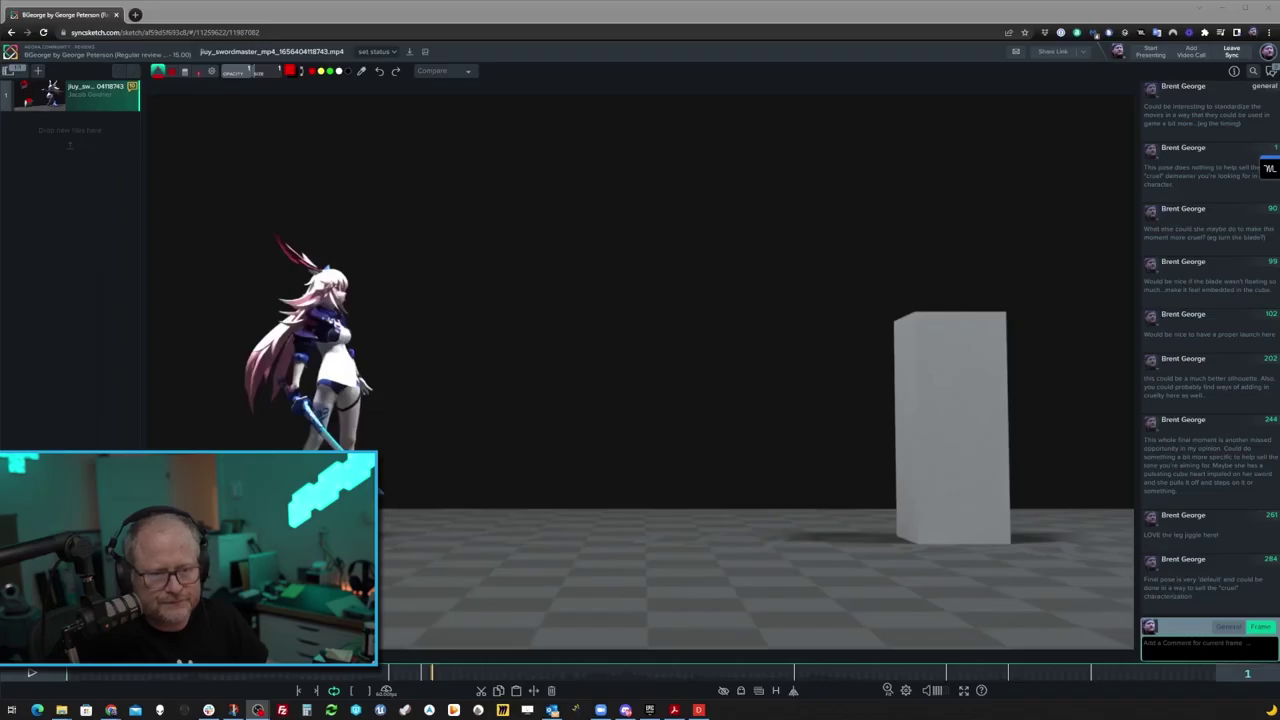
- Play the swordmaster mp4 review in SyncSketch through to frame 306
{"action": "left_click", "coordinate": [31, 676]}
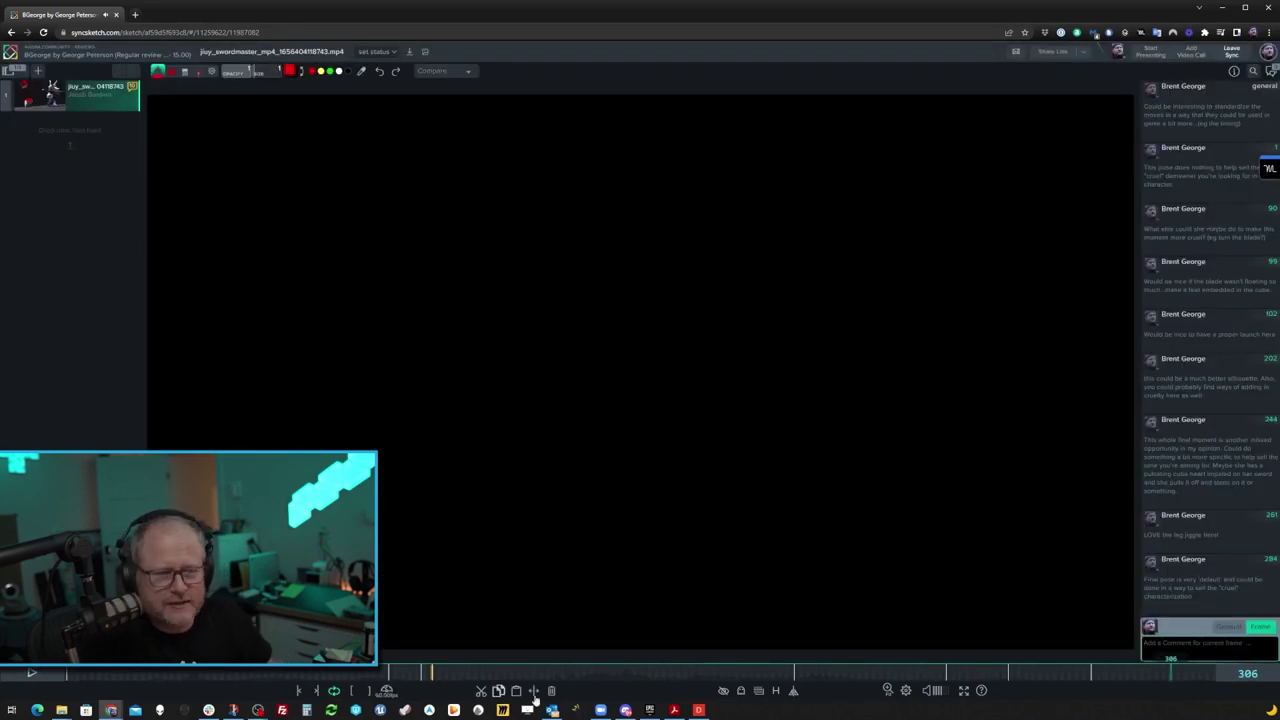
- Mute the clip's audio and return the playhead to frame 8
{"action": "left_click", "coordinate": [931, 692]}
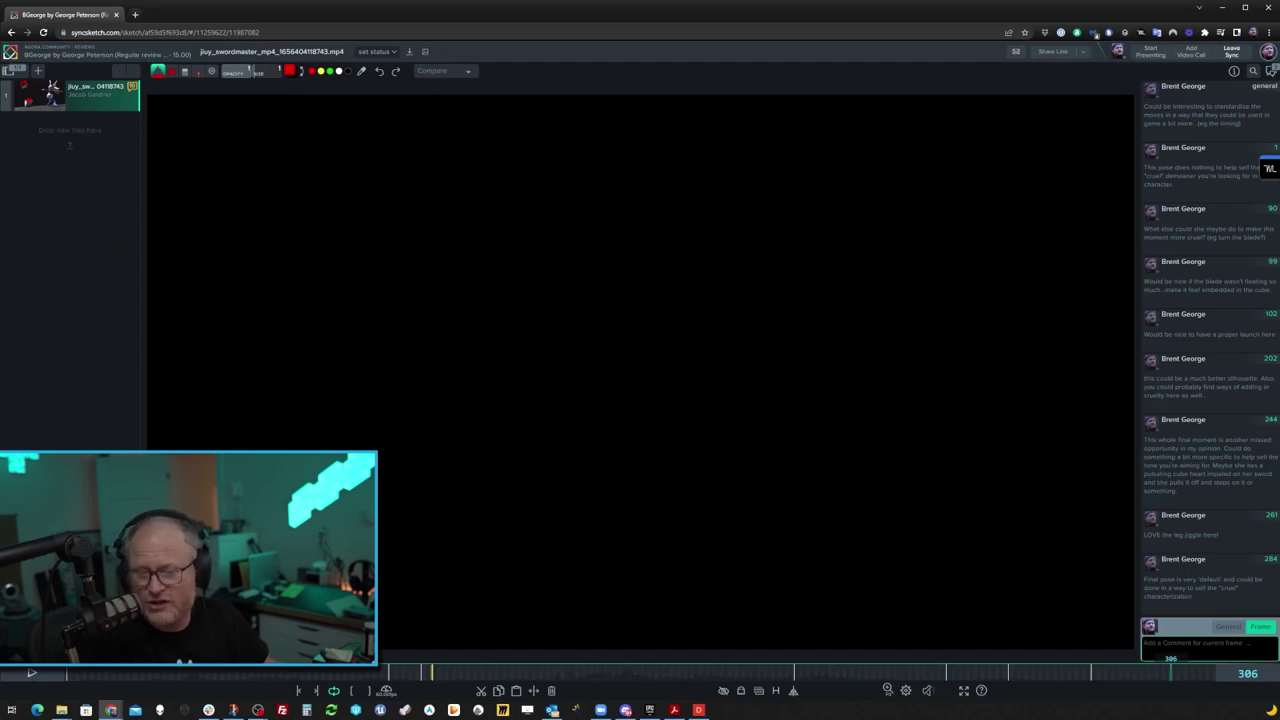
{"action": "left_click", "coordinate": [40, 675]}
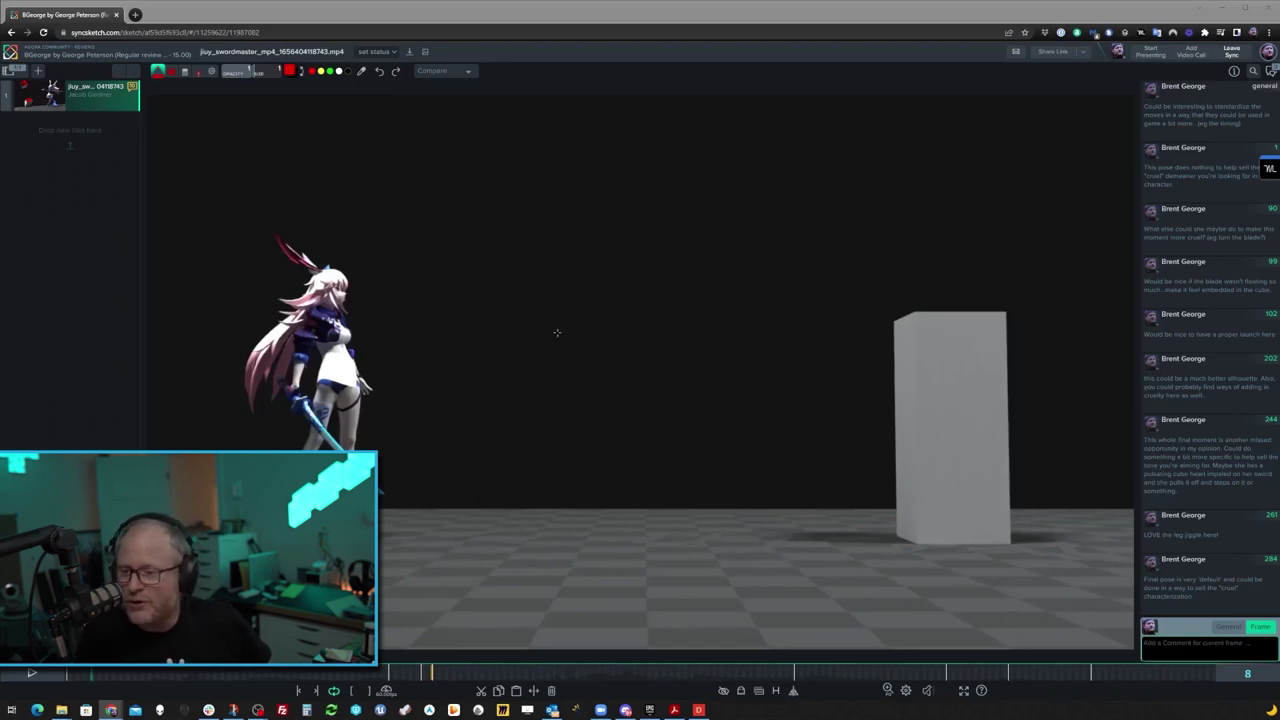
- Check frames 283 and 276 near the end, then jump to the frame-1 and frame-90 comments
{"action": "left_click", "coordinate": [1087, 673]}
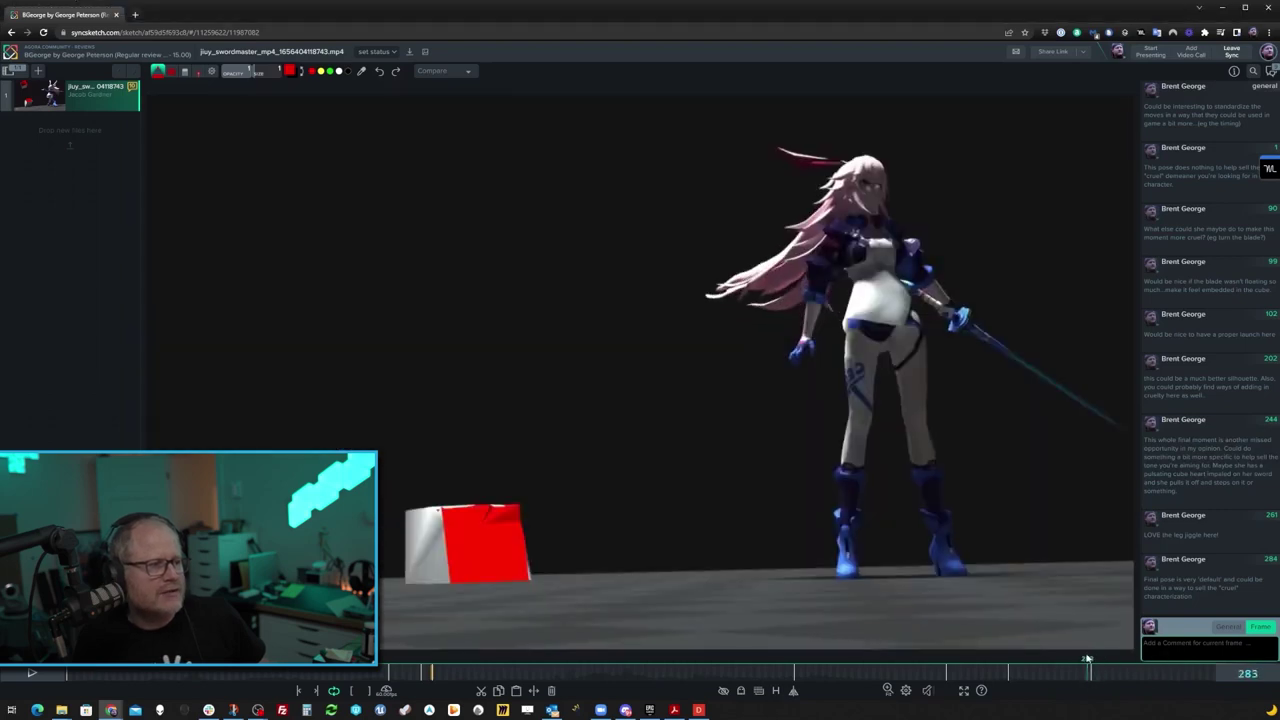
{"action": "mouse_move", "coordinate": [1087, 658]}
{"action": "left_mouse_down"}
{"action": "mouse_move", "coordinate": [120, 665]}
{"action": "mouse_move", "coordinate": [1134, 663]}
{"action": "mouse_move", "coordinate": [45, 673]}
{"action": "mouse_move", "coordinate": [1078, 660]}
{"action": "mouse_move", "coordinate": [1095, 659]}
{"action": "mouse_move", "coordinate": [1090, 634]}
{"action": "left_mouse_up"}
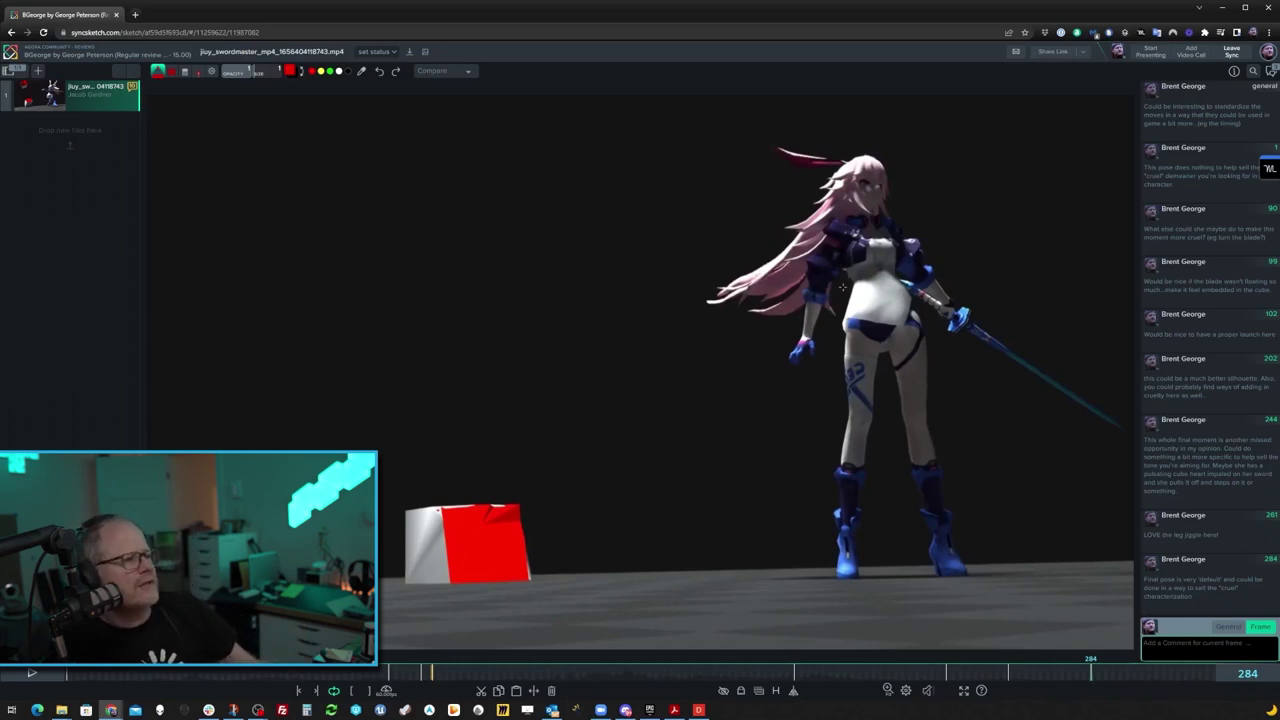
{"action": "mouse_move", "coordinate": [1266, 196]}
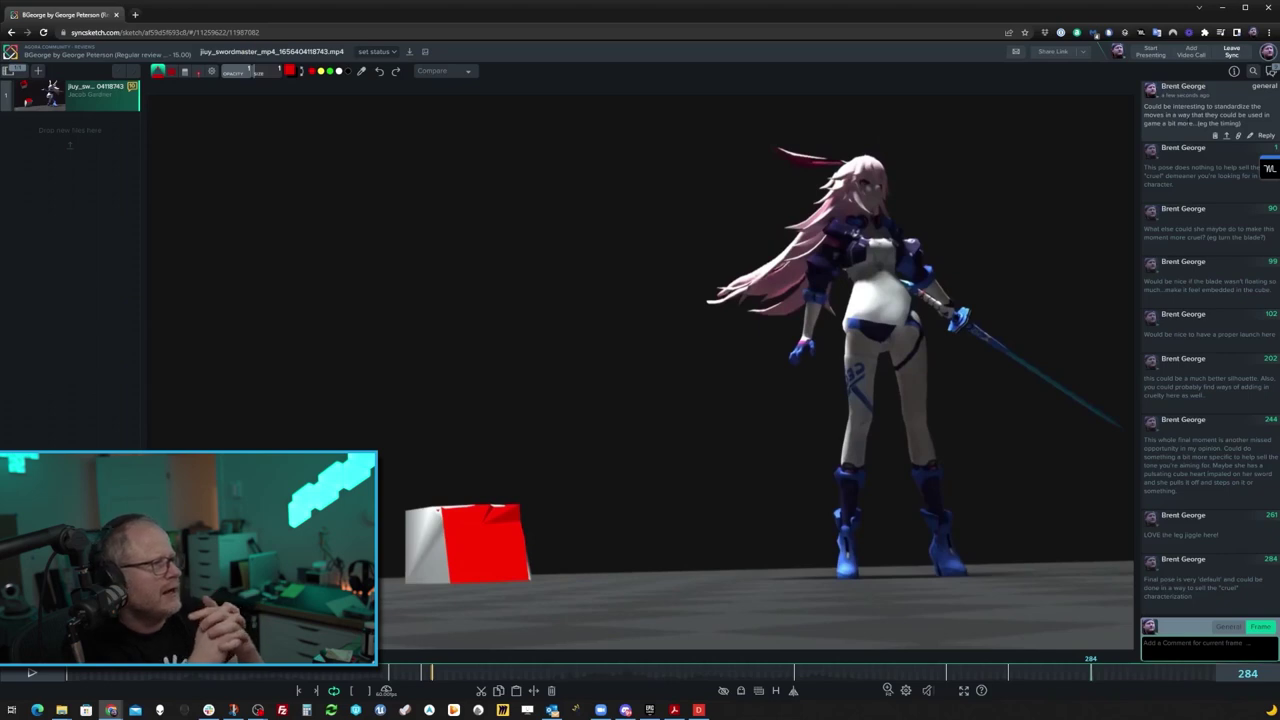
{"action": "left_click", "coordinate": [1191, 186]}
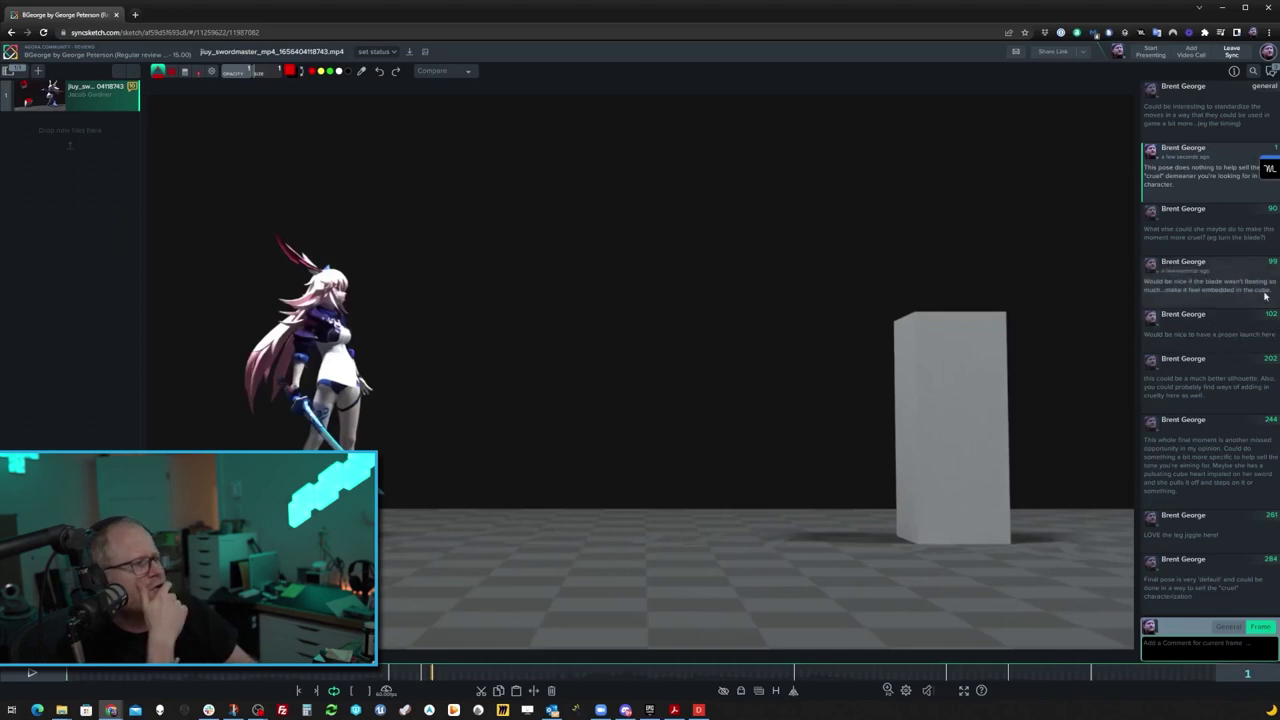
{"action": "left_click", "coordinate": [1250, 238]}
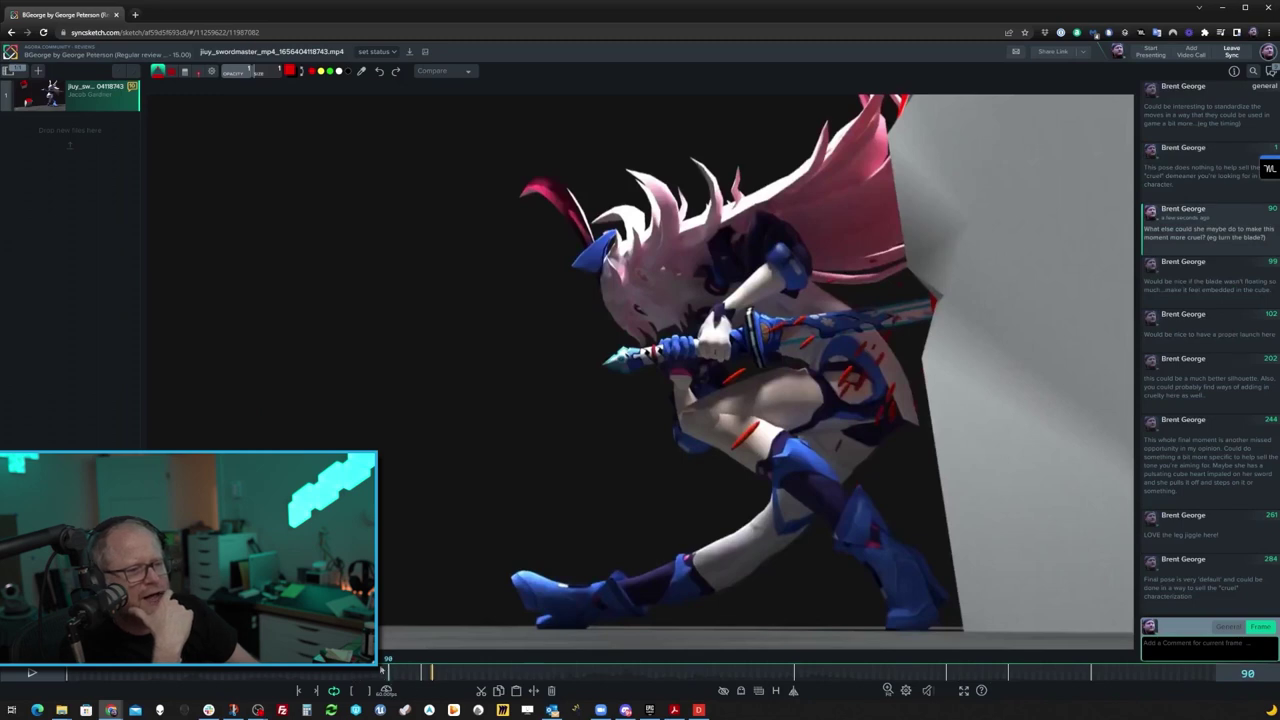
- Scrub back from frame 90 to frame 71 and resume playback
{"action": "left_click_drag", "start_coordinate": [356, 672], "coordinate": [395, 690]}
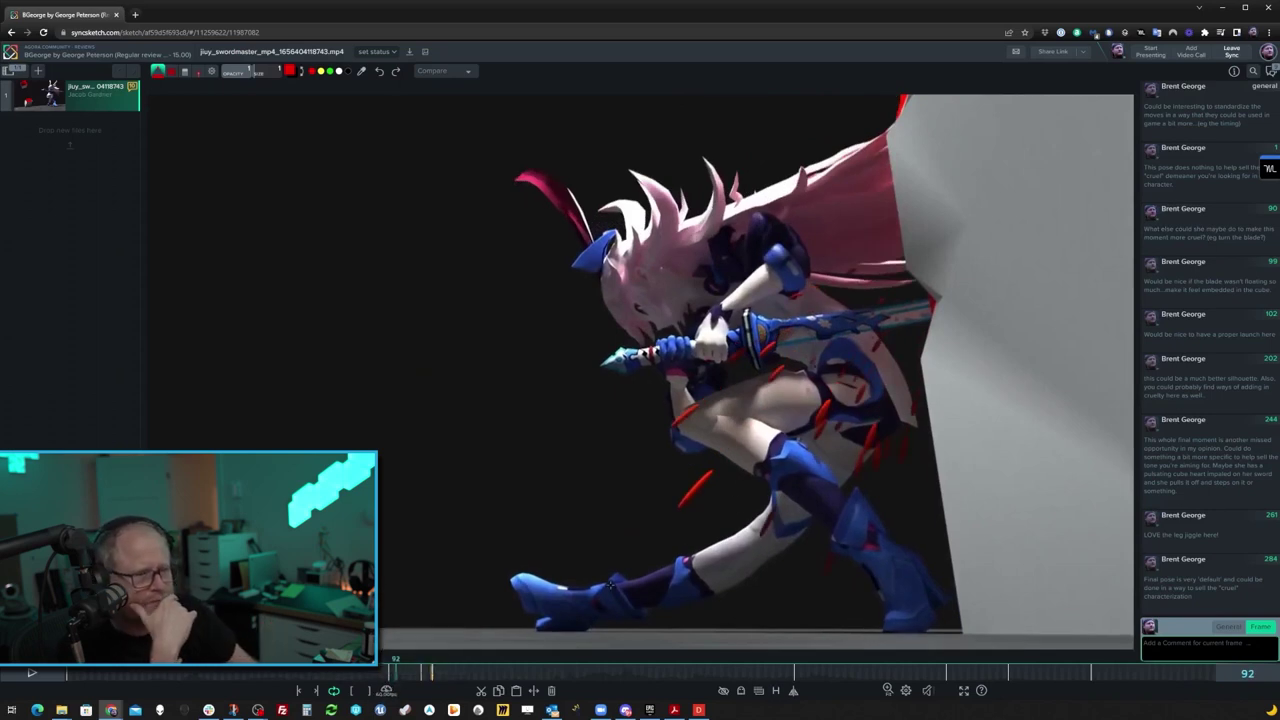
{"action": "left_click", "coordinate": [31, 674]}
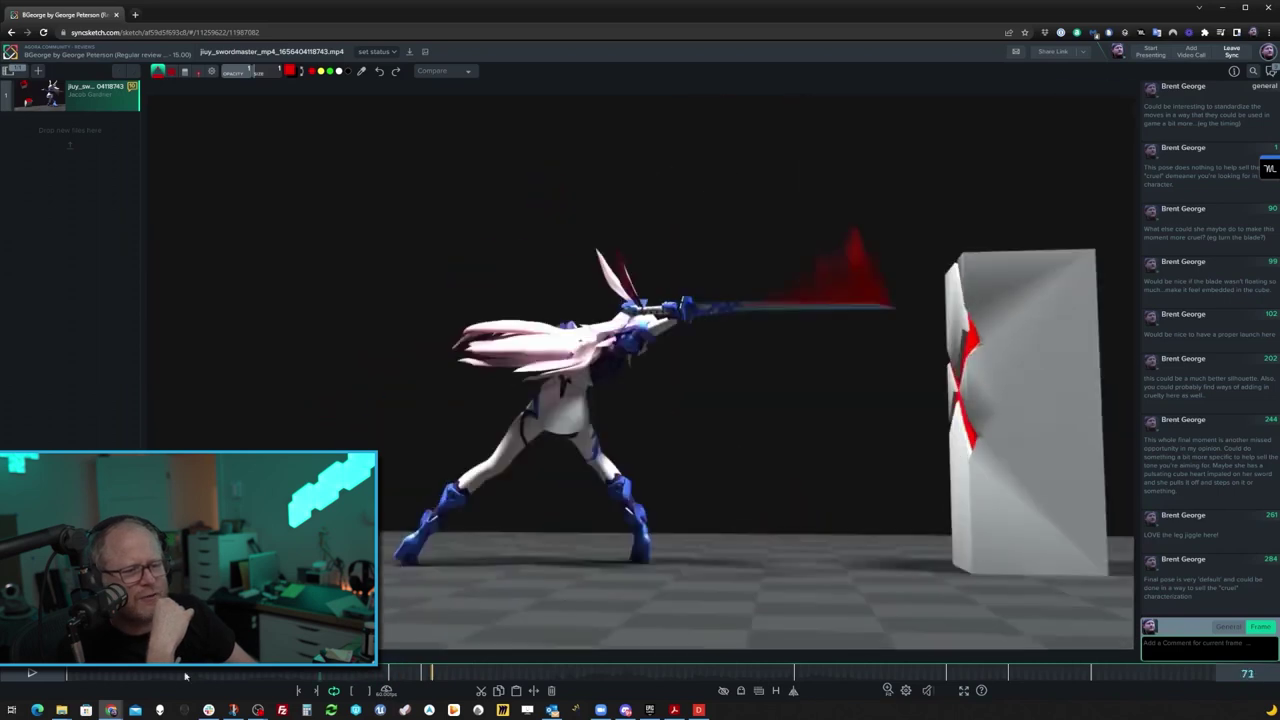
- Stop playback, scrub frames 91–102, and land on the frame-99 comment
{"action": "left_click", "coordinate": [31, 674]}
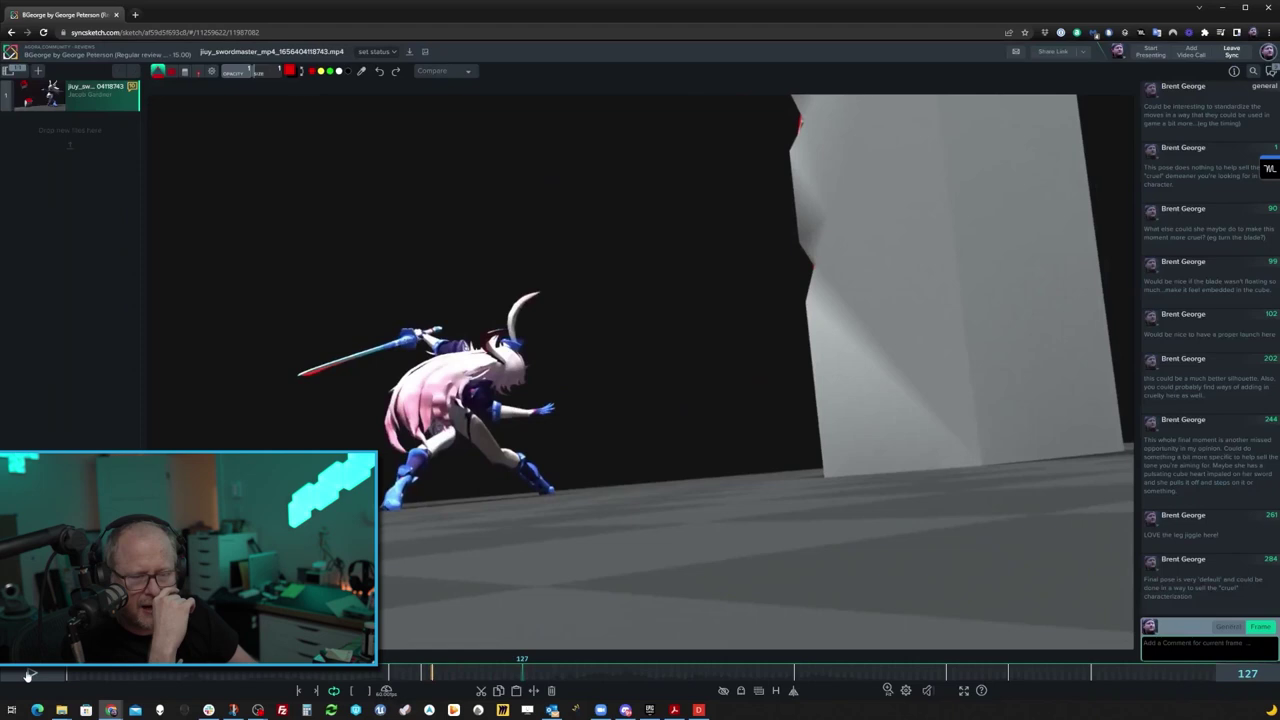
{"action": "left_click", "coordinate": [391, 674]}
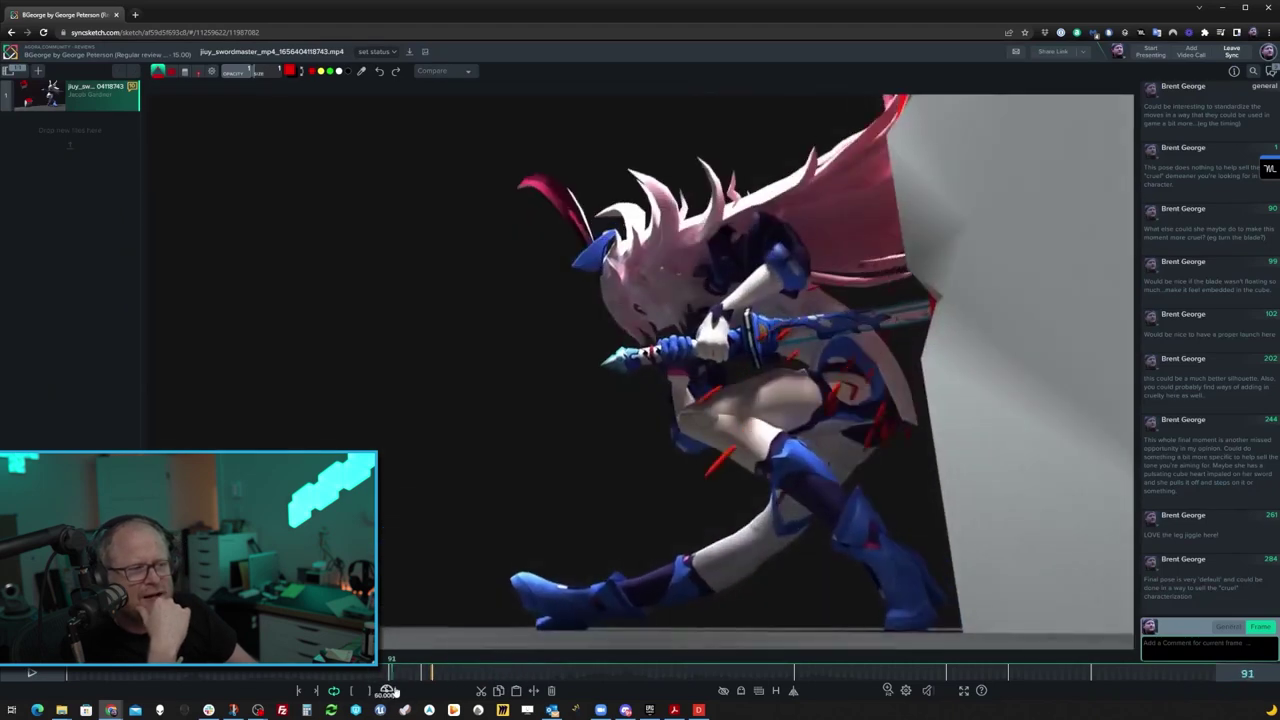
{"action": "mouse_move", "coordinate": [391, 690]}
{"action": "left_mouse_down"}
{"action": "mouse_move", "coordinate": [433, 693]}
{"action": "mouse_move", "coordinate": [408, 693]}
{"action": "left_mouse_up"}
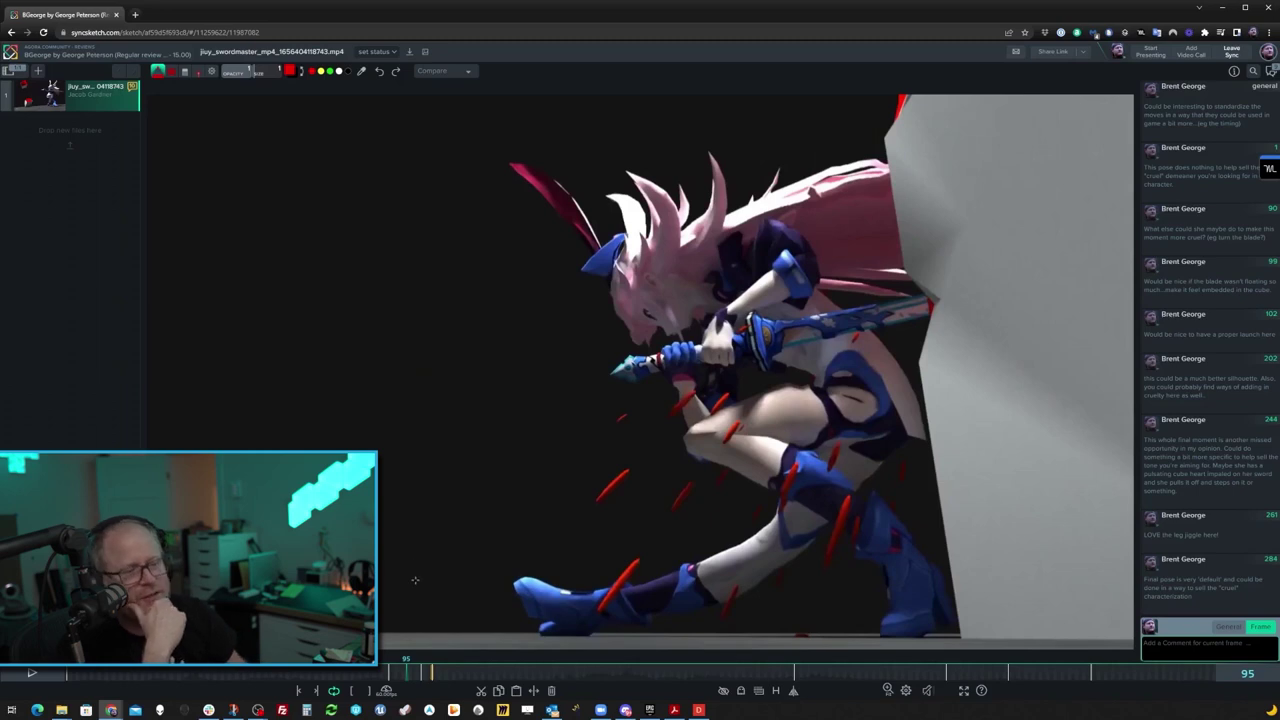
{"action": "key", "text": "Right"}
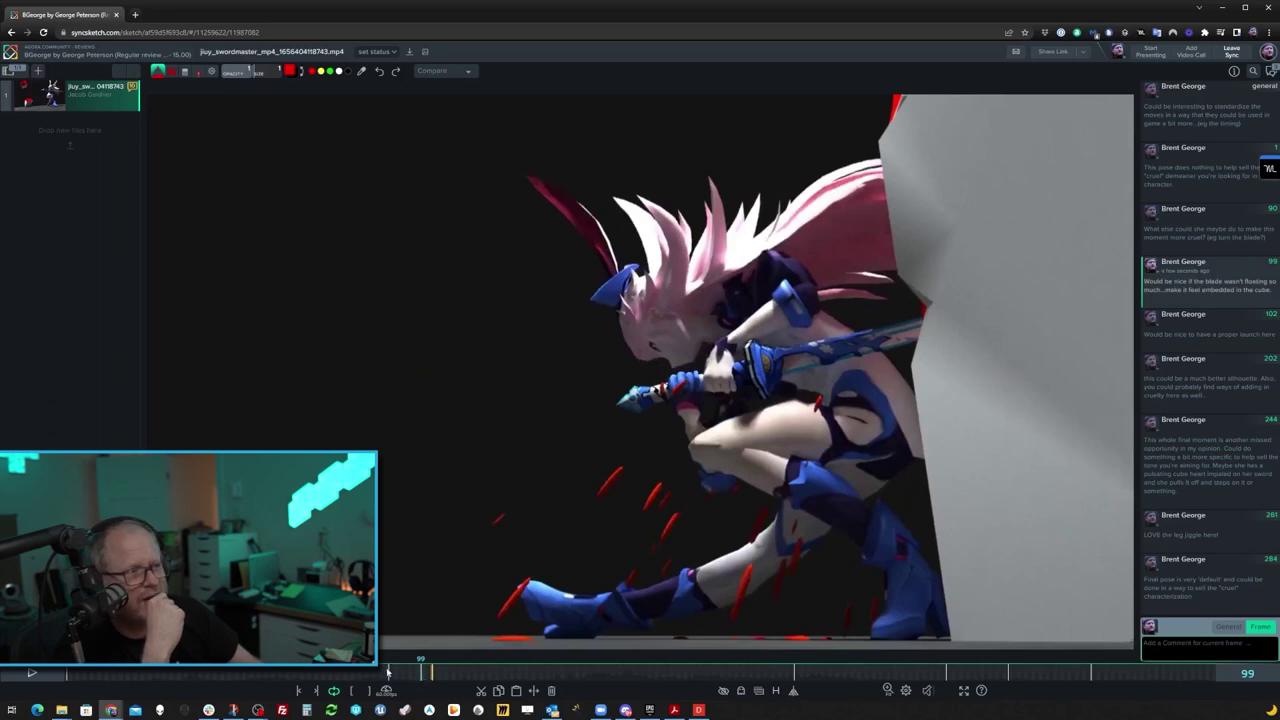
- Step between frames 94 and 102 with the arrow keys, settling on frame 95
{"action": "left_click", "coordinate": [418, 680]}
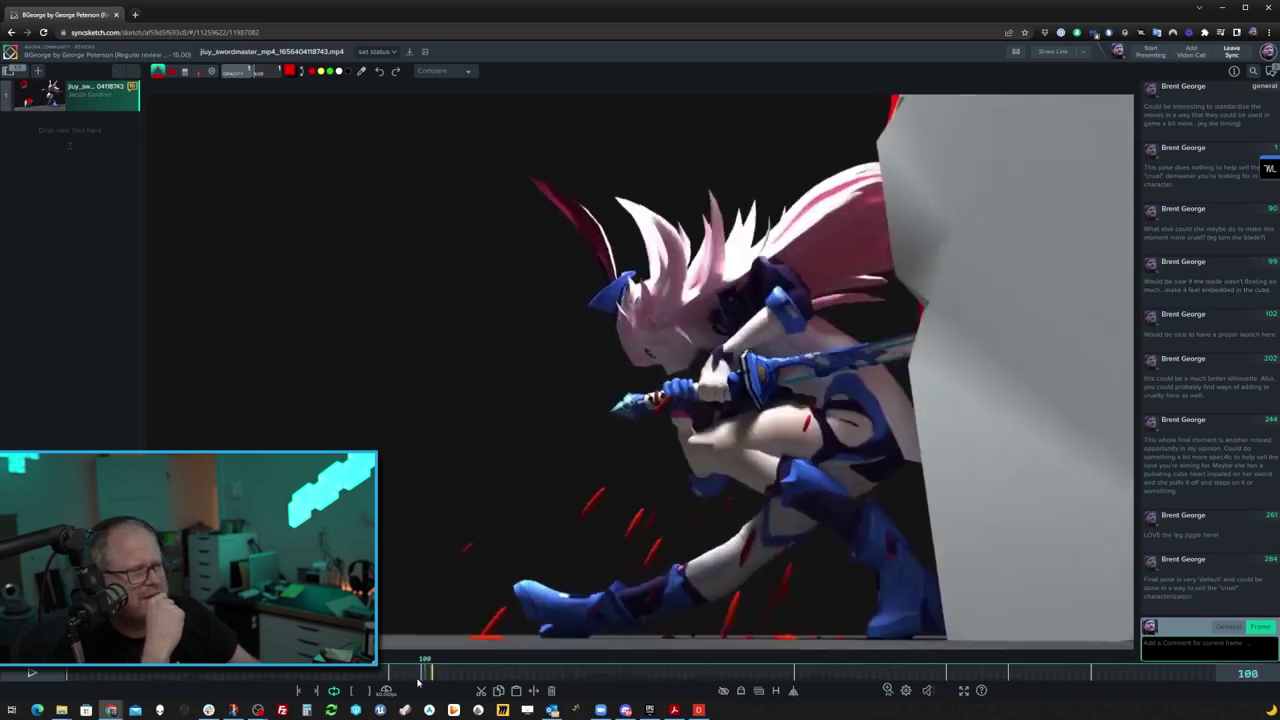
{"action": "left_click", "coordinate": [404, 680]}
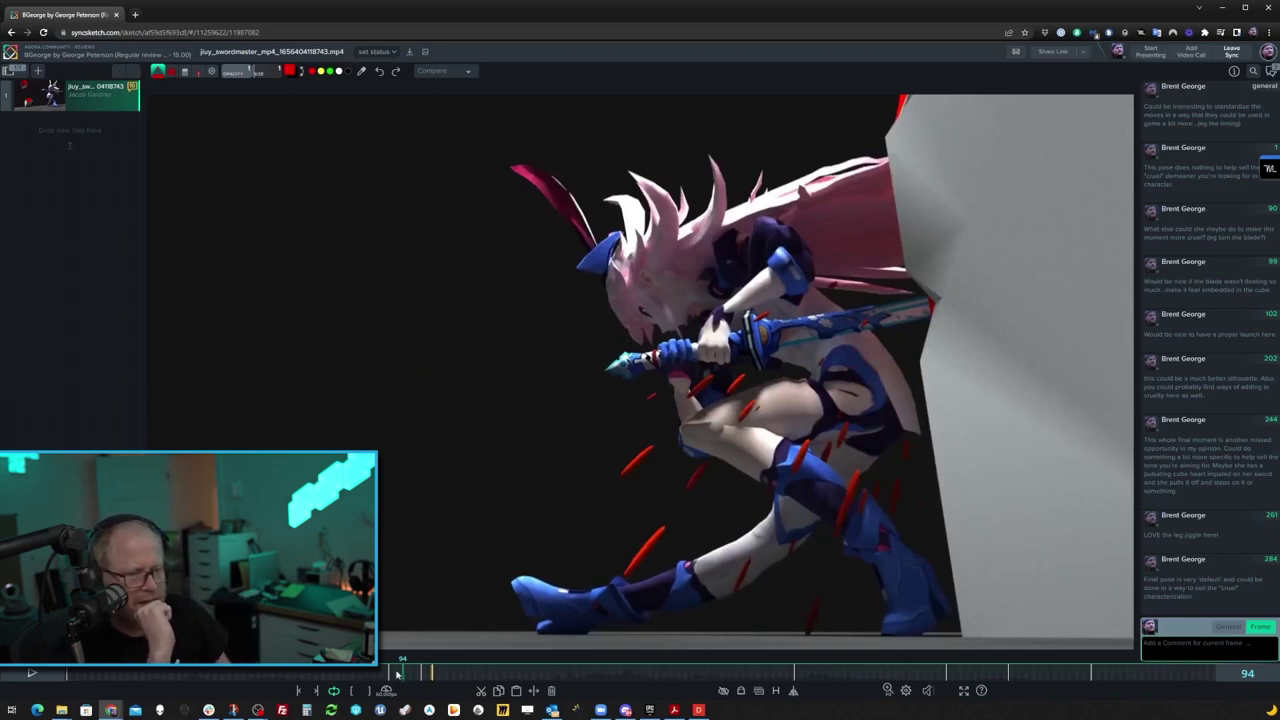
{"action": "key", "text": "Right"}
{"action": "key", "text": "Right"}
{"action": "key", "text": "Right"}
{"action": "key", "text": "Right"}
{"action": "key", "text": "Right"}
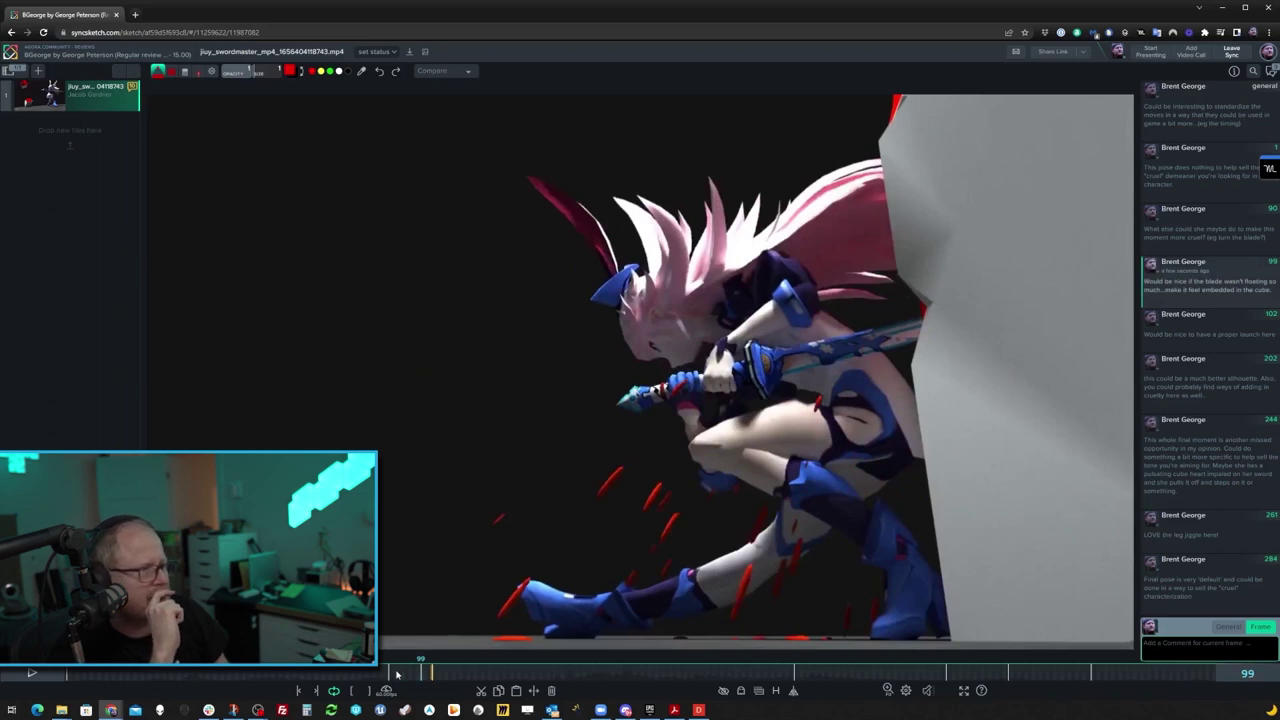
{"action": "key", "text": "Right"}
{"action": "key", "text": "Right"}
{"action": "key", "text": "Right"}
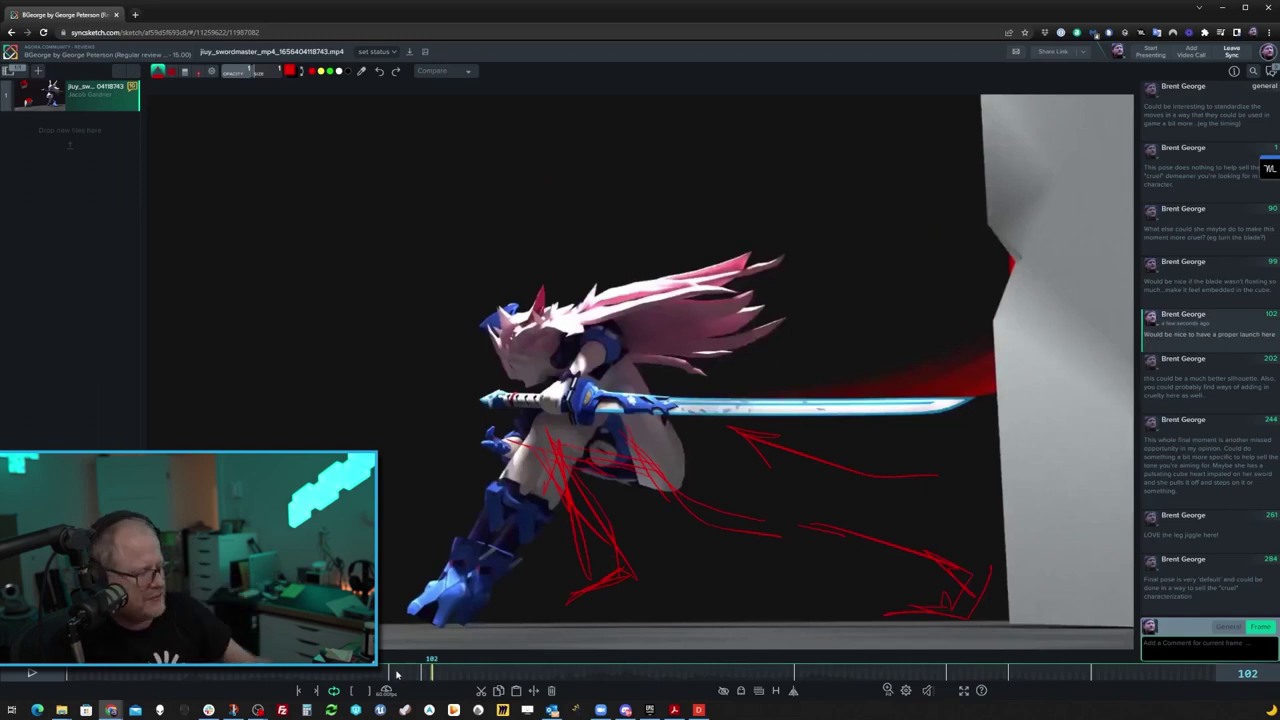
{"action": "key", "text": "Left"}
{"action": "key", "text": "Left"}
{"action": "key", "text": "Left"}
{"action": "key", "text": "Left"}
{"action": "key", "text": "Left"}
{"action": "key", "text": "Left"}
{"action": "key", "text": "Left"}
{"action": "key", "text": "Left"}
{"action": "key", "text": "Left"}
{"action": "key", "text": "Left"}
{"action": "key", "text": "Left"}
{"action": "key", "text": "Left"}
{"action": "key", "text": "Left"}
{"action": "key", "text": "Left"}
{"action": "key", "text": "Left"}
{"action": "key", "text": "Left"}
{"action": "key", "text": "Left"}
{"action": "key", "text": "Left"}
{"action": "key", "text": "Left"}
{"action": "key", "text": "Left"}
{"action": "key", "text": "Left"}
{"action": "key", "text": "Left"}
{"action": "key", "text": "Left"}
{"action": "key", "text": "Left"}
{"action": "key", "text": "Left"}
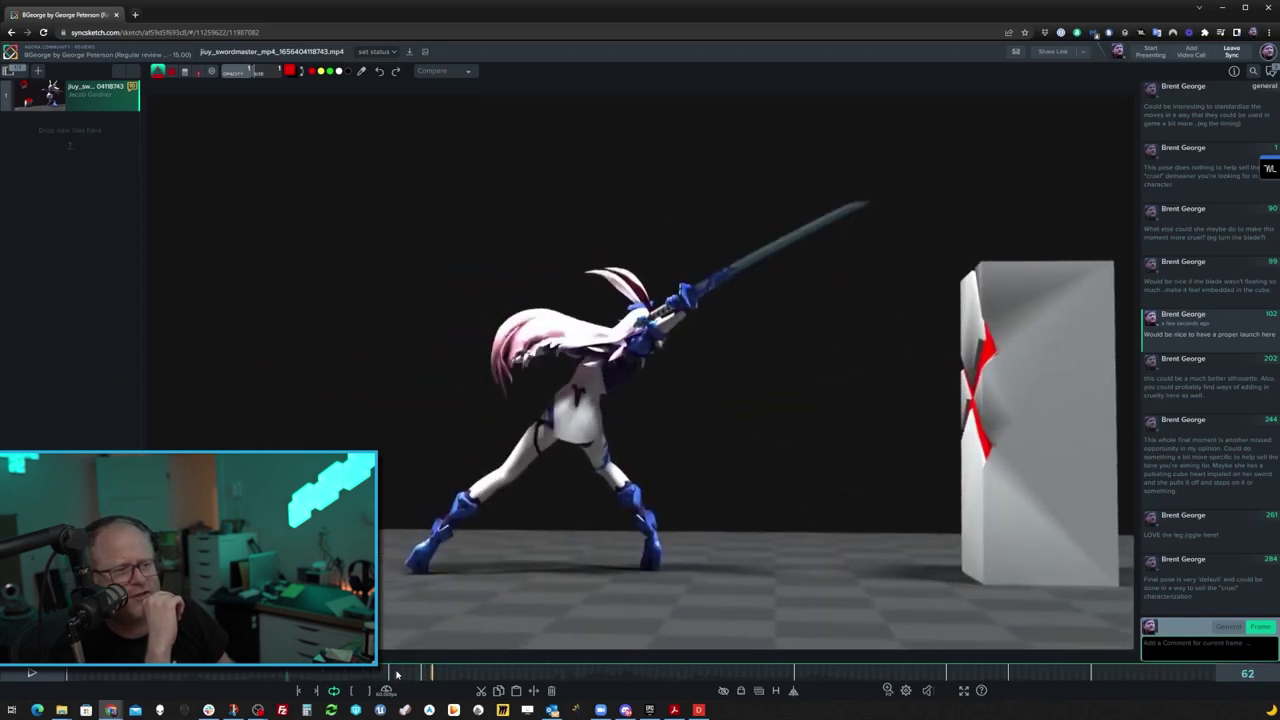
{"action": "key", "text": "Right"}
{"action": "key", "text": "Right"}
{"action": "key", "text": "Right"}
{"action": "key", "text": "Right"}
{"action": "key", "text": "Right"}
{"action": "key", "text": "Right"}
{"action": "key", "text": "Right"}
{"action": "key", "text": "Right"}
{"action": "key", "text": "Right"}
{"action": "key", "text": "Right"}
{"action": "key", "text": "Right"}
{"action": "key", "text": "Right"}
{"action": "key", "text": "Right"}
{"action": "key", "text": "Right"}
{"action": "key", "text": "Right"}
{"action": "key", "text": "Right"}
{"action": "key", "text": "Right"}
{"action": "key", "text": "Right"}
{"action": "key", "text": "Right"}
{"action": "key", "text": "Right"}
{"action": "key", "text": "Right"}
{"action": "key", "text": "Right"}
{"action": "key", "text": "Right"}
{"action": "key", "text": "Right"}
{"action": "key", "text": "Right"}
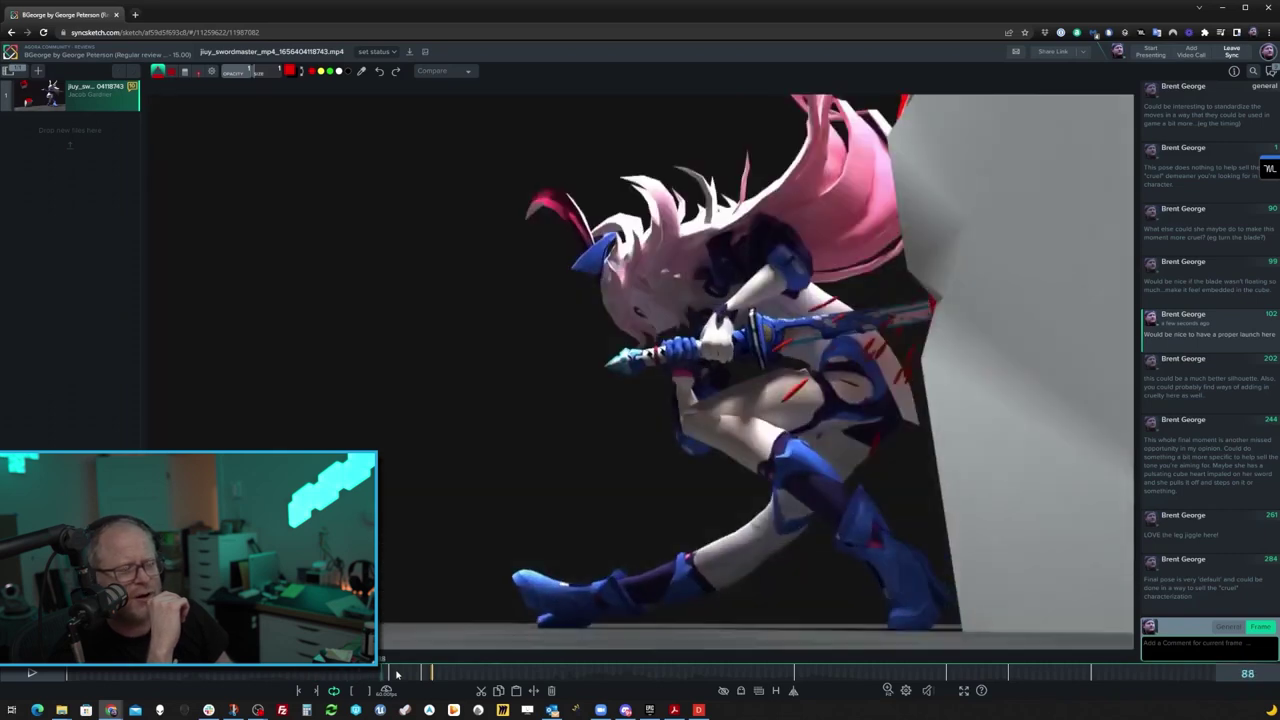
{"action": "key", "text": "Right"}
{"action": "key", "text": "Right"}
{"action": "key", "text": "Right"}
{"action": "key", "text": "Right"}
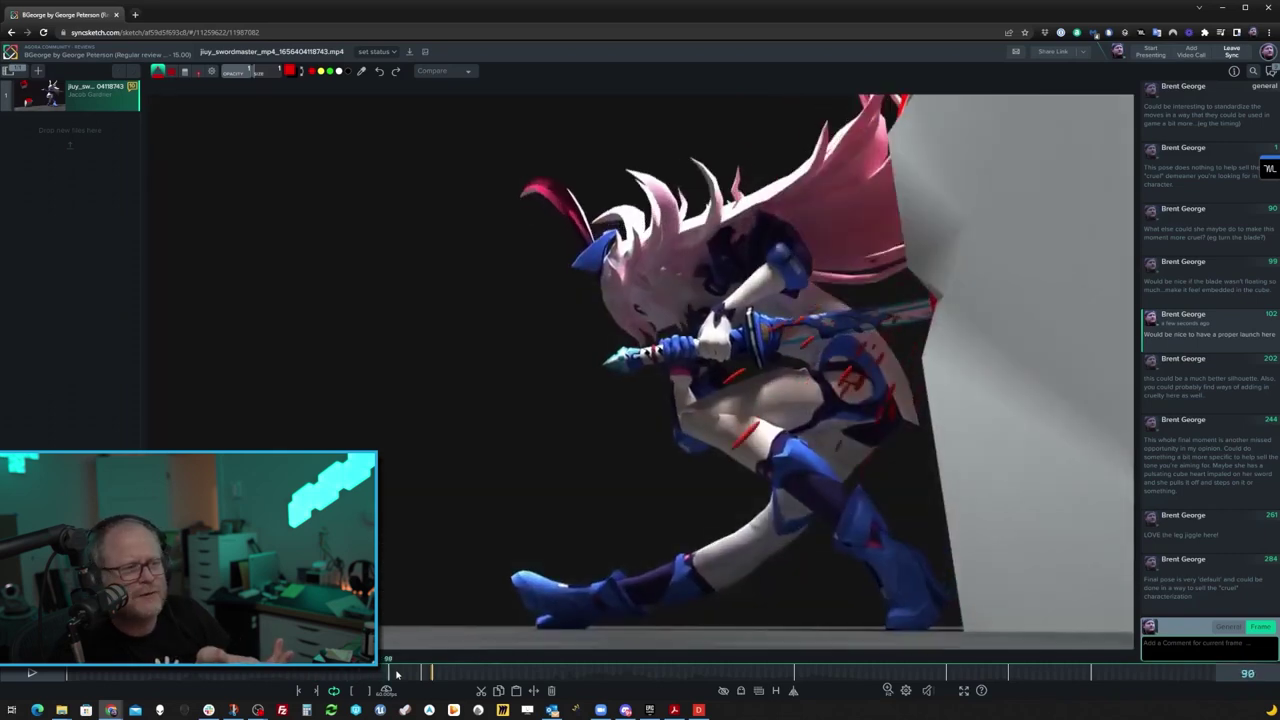
{"action": "key", "text": "Right"}
{"action": "key", "text": "Right"}
{"action": "key", "text": "Right"}
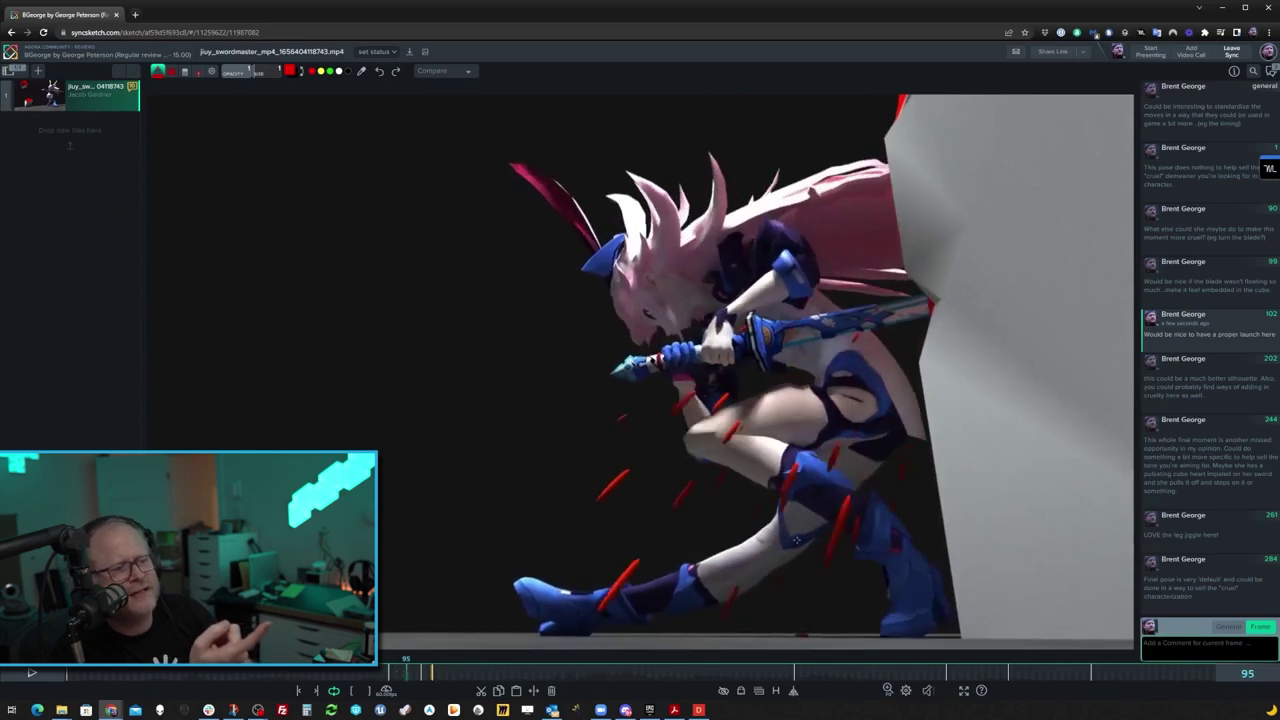
- Draw a trial red hip-to-foot stroke on frame 95, undo it, and advance to frame 100
{"action": "mouse_move", "coordinate": [878, 398]}
{"action": "left_mouse_down"}
{"action": "mouse_move", "coordinate": [696, 393]}
{"action": "mouse_move", "coordinate": [870, 628]}
{"action": "left_mouse_up"}
{"action": "key", "text": "ctrl+z"}
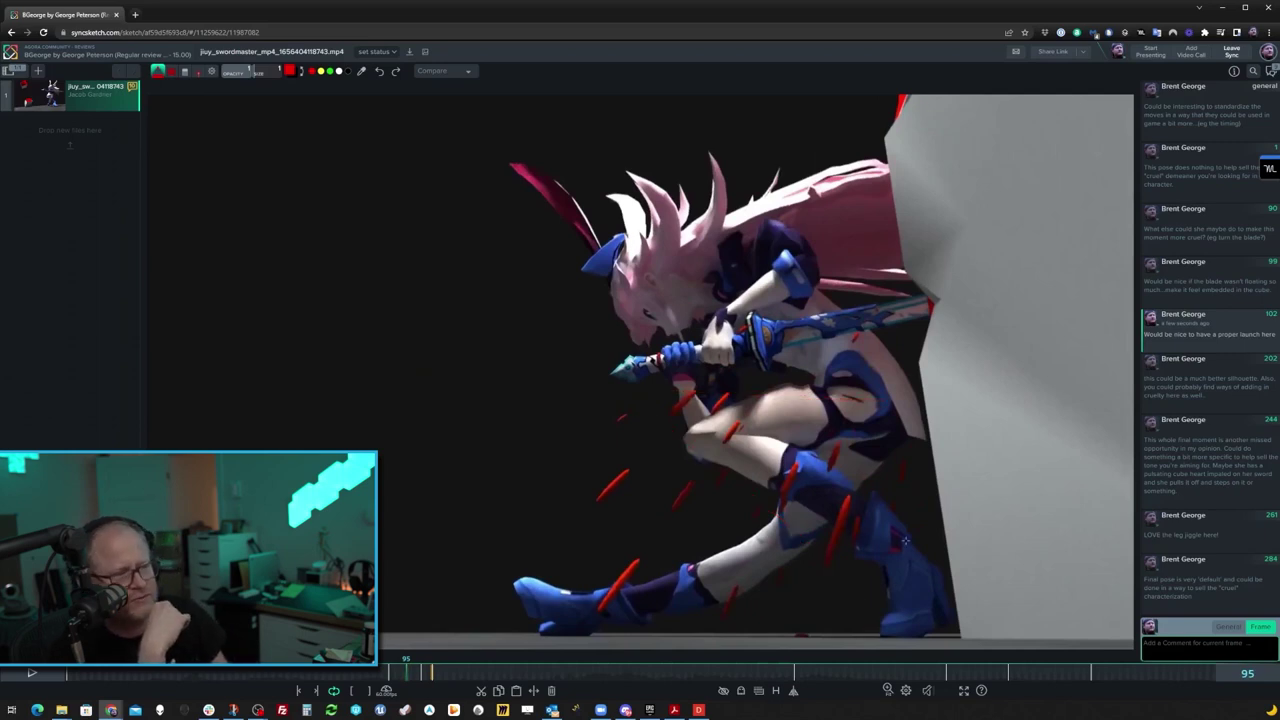
{"action": "key", "text": "Right"}
{"action": "key", "text": "Right"}
{"action": "key", "text": "Right"}
{"action": "key", "text": "Right"}
{"action": "key", "text": "Right"}
{"action": "key", "text": "Right"}
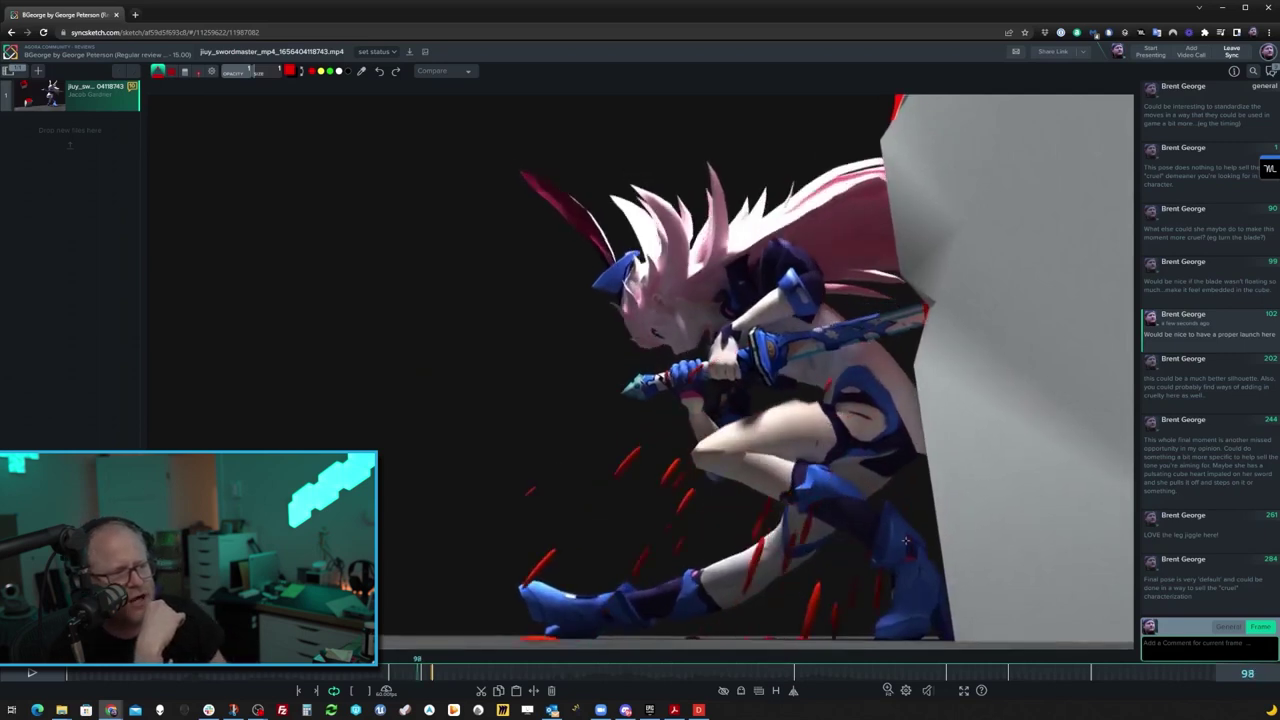
{"action": "key", "text": "space"}
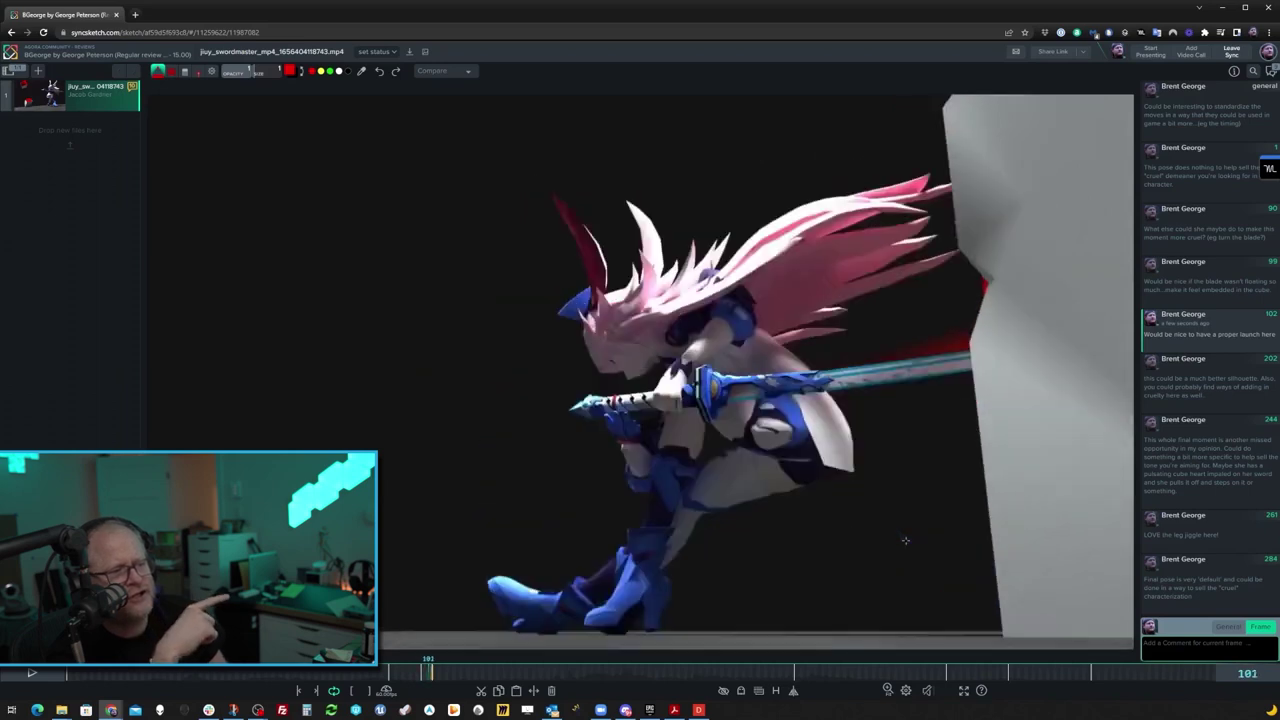
{"action": "key", "text": "Left"}
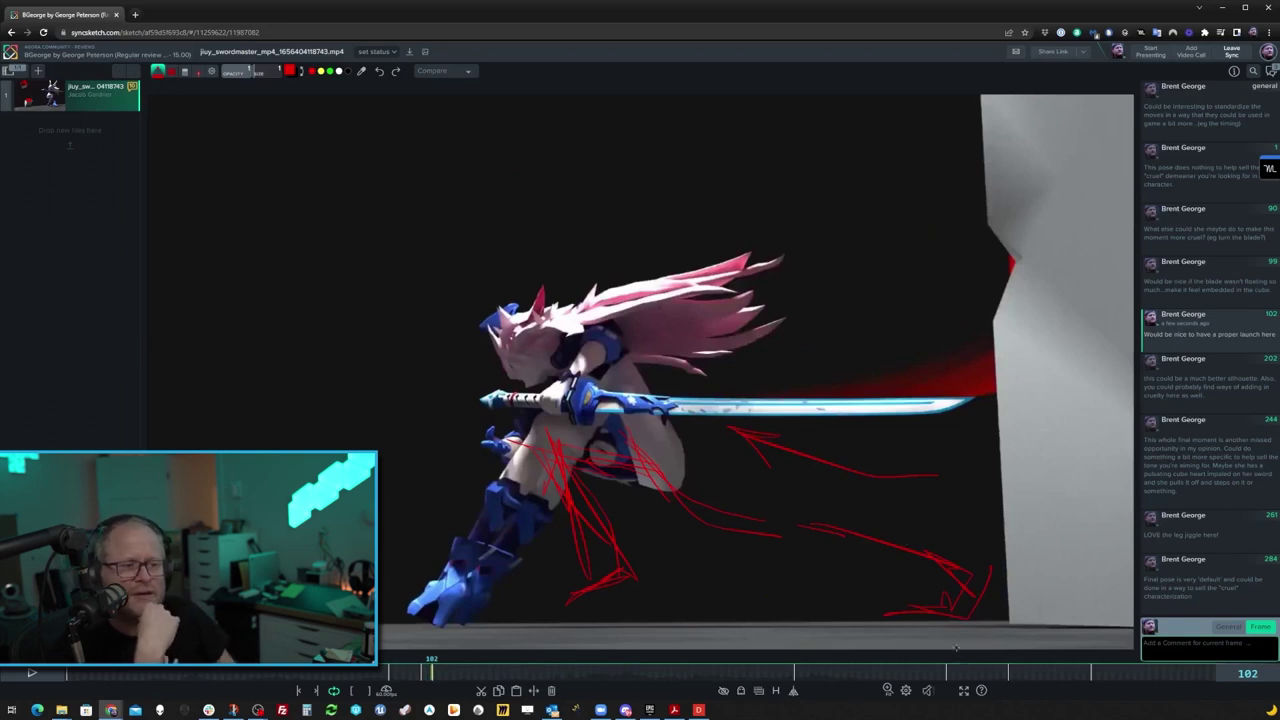
- Flip back and forth around frame 102 to compare neighbouring frames with its red annotation
{"action": "key", "text": "Left"}
{"action": "key", "text": "Left"}
{"action": "key", "text": "Right"}
{"action": "key", "text": "Right"}
{"action": "key", "text": "Left"}
{"action": "key", "text": "Left"}
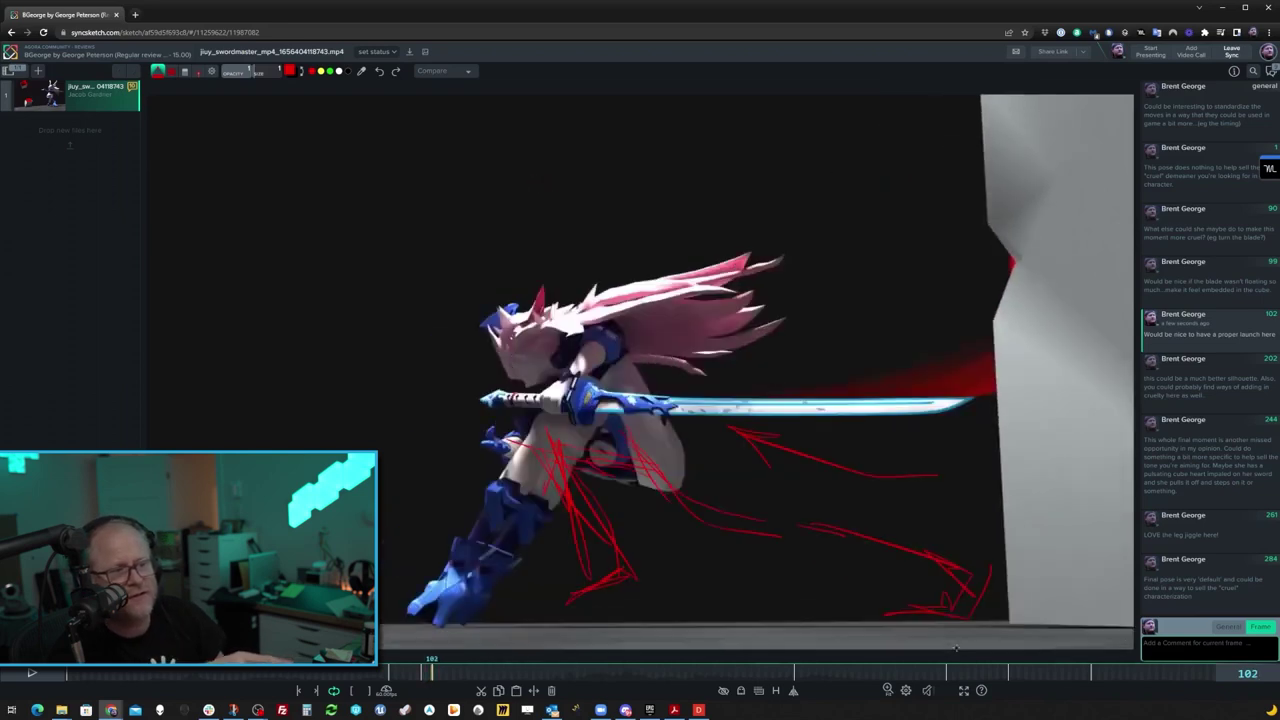
{"action": "key", "text": "Right"}
{"action": "key", "text": "Right"}
{"action": "key", "text": "Left"}
{"action": "key", "text": "Left"}
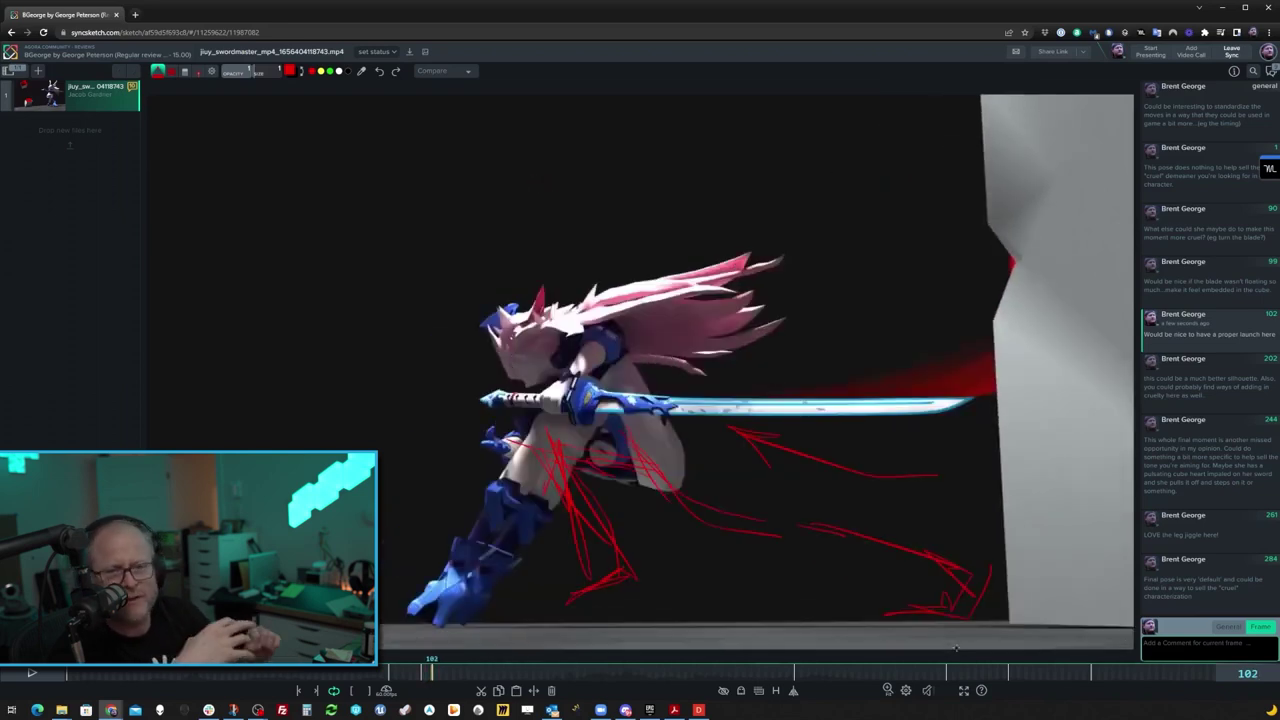
{"action": "key", "text": "Right"}
{"action": "key", "text": "Right"}
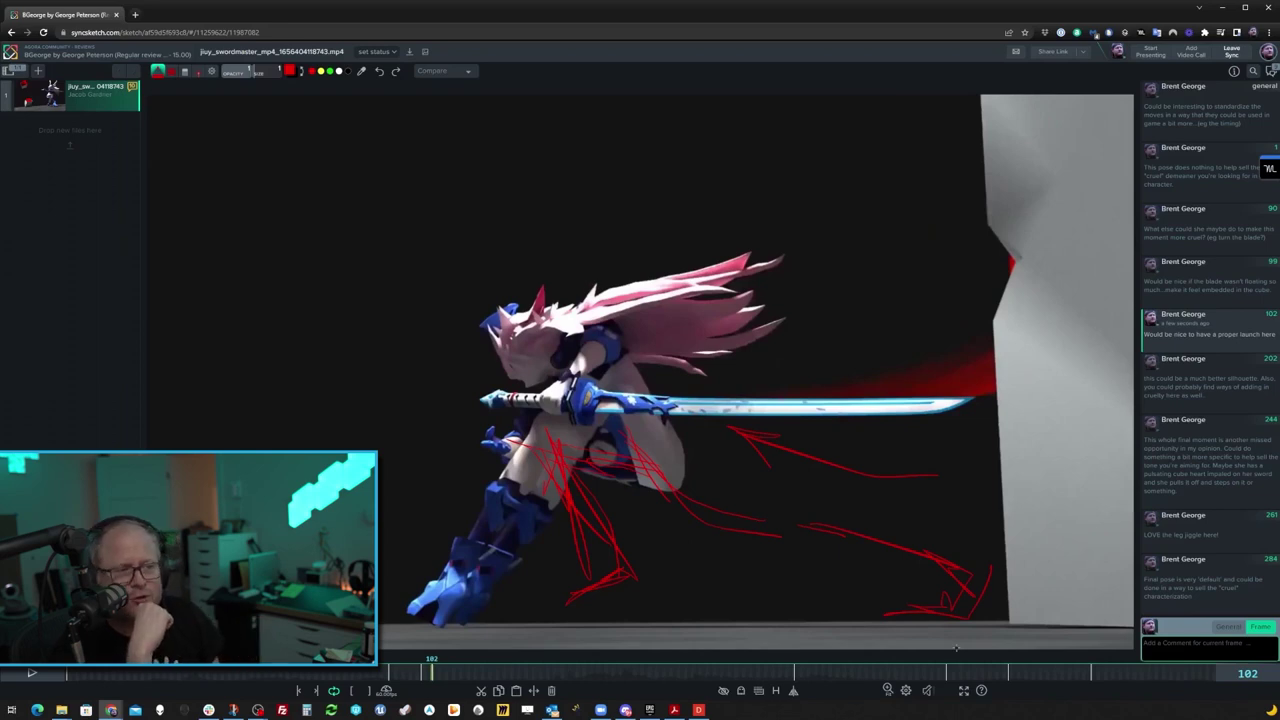
{"action": "key", "text": "Left"}
{"action": "key", "text": "Right"}
- Scrub frames 96–128 with the arrow keys, then jump to the frame-202 comment
{"action": "key", "text": "Right"}
{"action": "key", "text": "Right"}
{"action": "key", "text": "Right"}
{"action": "key", "text": "Right"}
{"action": "key", "text": "Right"}
{"action": "key", "text": "Right"}
{"action": "key", "text": "Right"}
{"action": "key", "text": "Right"}
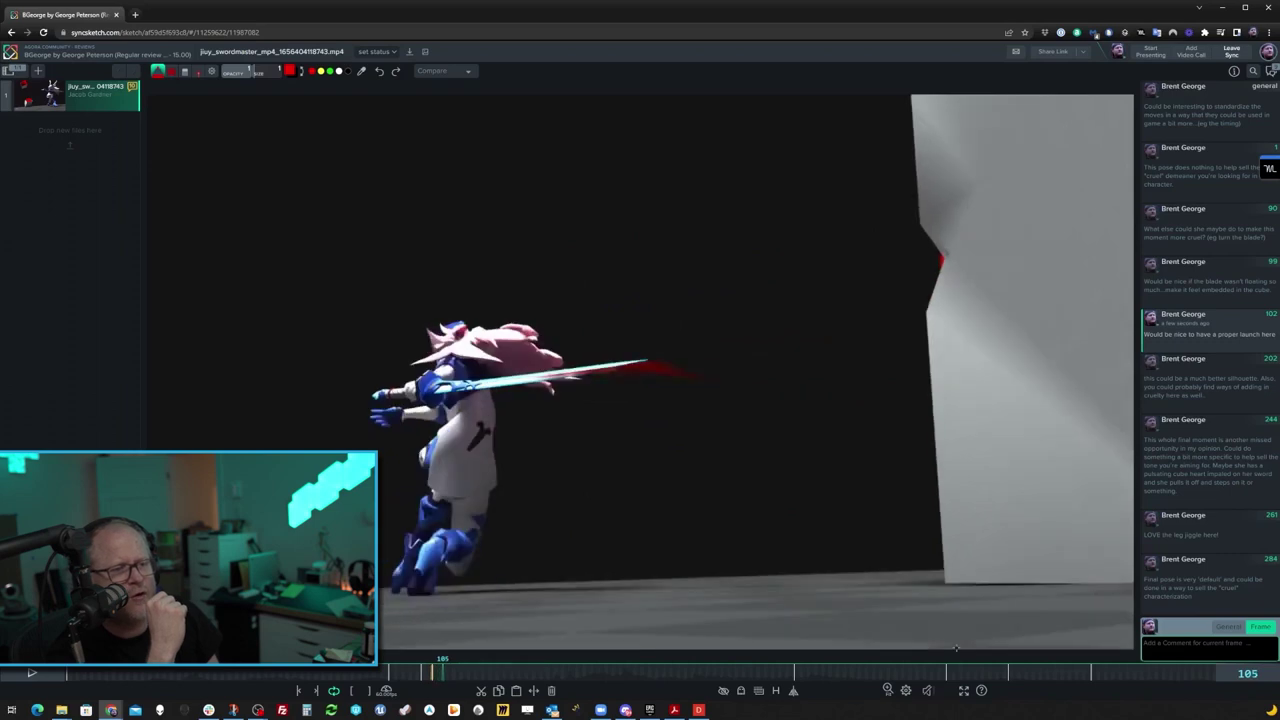
{"action": "key", "text": "Right"}
{"action": "key", "text": "Right"}
{"action": "key", "text": "Right"}
{"action": "key", "text": "Right"}
{"action": "key", "text": "Right"}
{"action": "key", "text": "Right"}
{"action": "key", "text": "Right"}
{"action": "key", "text": "Right"}
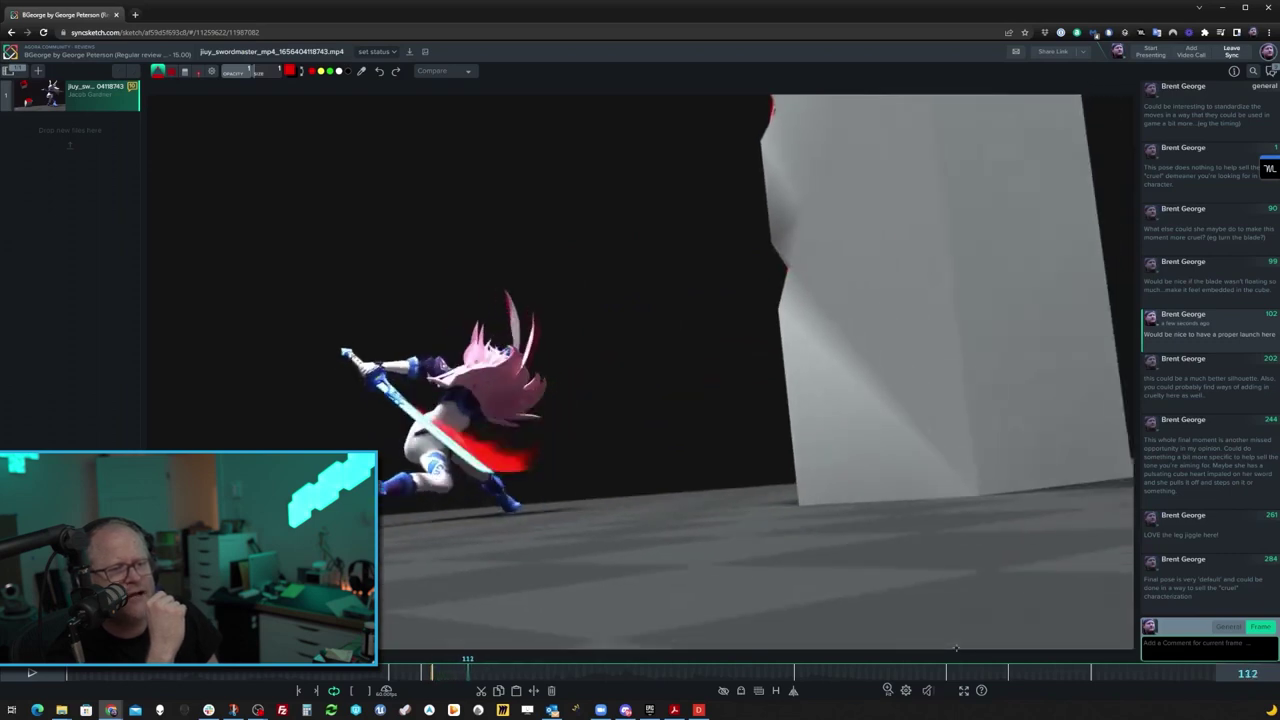
{"action": "key", "text": "Left"}
{"action": "key", "text": "Left"}
{"action": "key", "text": "Left"}
{"action": "key", "text": "Left"}
{"action": "key", "text": "Left"}
{"action": "key", "text": "Left"}
{"action": "key", "text": "Left"}
{"action": "key", "text": "Left"}
{"action": "key", "text": "Left"}
{"action": "key", "text": "Left"}
{"action": "key", "text": "Left"}
{"action": "key", "text": "Left"}
{"action": "key", "text": "Left"}
{"action": "key", "text": "Left"}
{"action": "key", "text": "Left"}
{"action": "key", "text": "Left"}
{"action": "key", "text": "Left"}
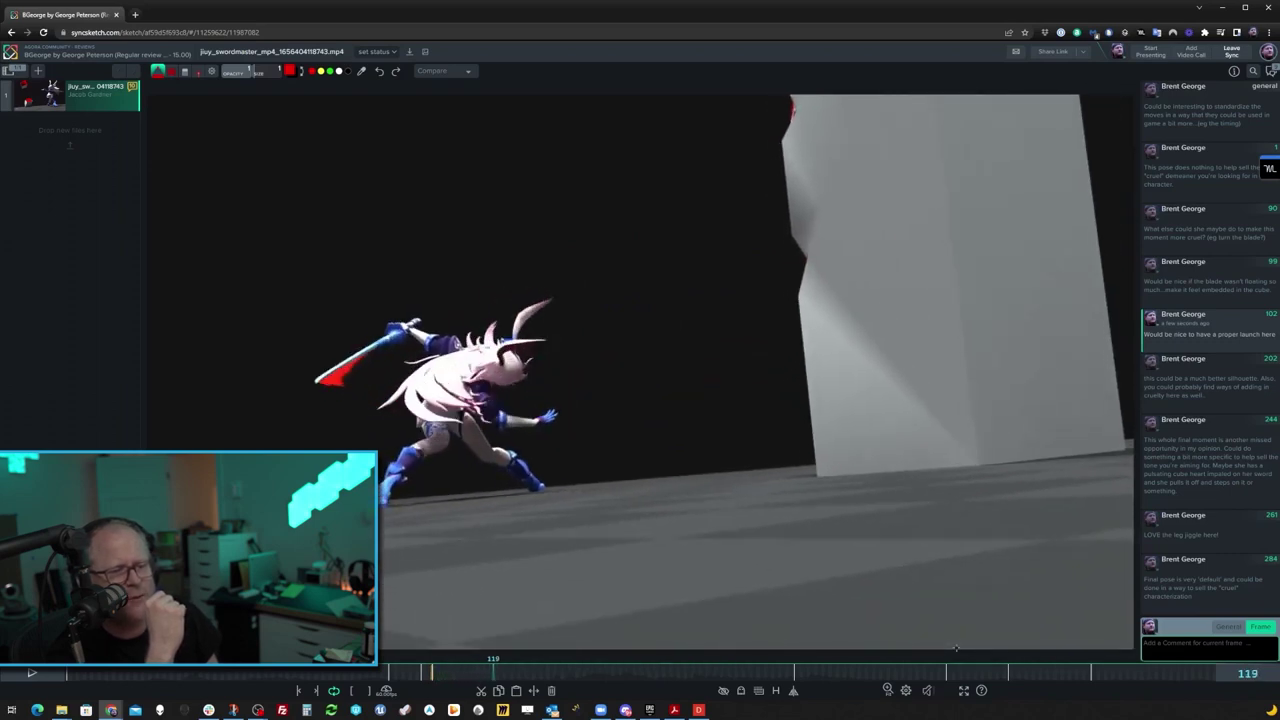
{"action": "key", "text": "Right"}
{"action": "key", "text": "Right"}
{"action": "key", "text": "Right"}
{"action": "key", "text": "Right"}
{"action": "key", "text": "Right"}
{"action": "key", "text": "Right"}
{"action": "key", "text": "Right"}
{"action": "key", "text": "Right"}
{"action": "key", "text": "Right"}
{"action": "key", "text": "Right"}
{"action": "key", "text": "Right"}
{"action": "key", "text": "Right"}
{"action": "key", "text": "Right"}
{"action": "key", "text": "Right"}
{"action": "key", "text": "Right"}
{"action": "key", "text": "Right"}
{"action": "key", "text": "Right"}
{"action": "key", "text": "Right"}
{"action": "key", "text": "Right"}
{"action": "key", "text": "Right"}
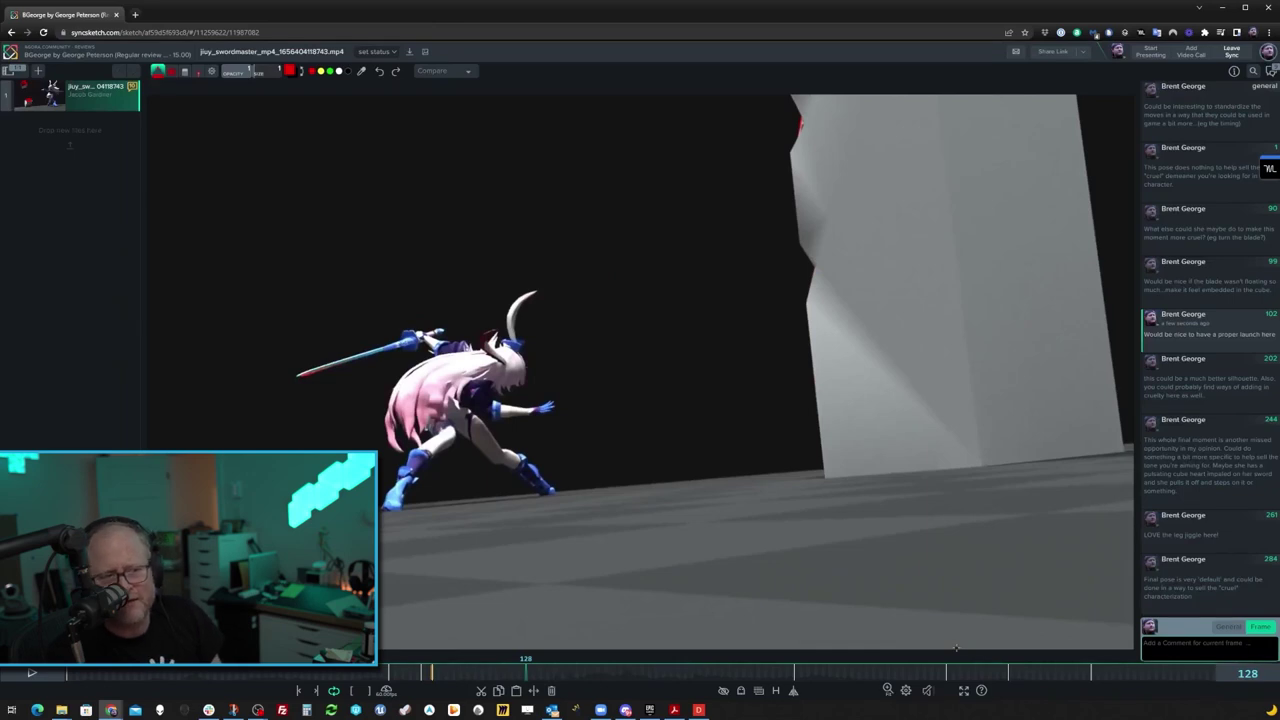
{"action": "key", "text": "Left"}
{"action": "key", "text": "Left"}
{"action": "key", "text": "Left"}
{"action": "key", "text": "Left"}
{"action": "key", "text": "Left"}
{"action": "key", "text": "Left"}
{"action": "key", "text": "Left"}
{"action": "key", "text": "Left"}
{"action": "key", "text": "Left"}
{"action": "key", "text": "Left"}
{"action": "key", "text": "Left"}
{"action": "key", "text": "Left"}
{"action": "key", "text": "Left"}
{"action": "key", "text": "Left"}
{"action": "key", "text": "Left"}
{"action": "key", "text": "Left"}
{"action": "key", "text": "Left"}
{"action": "key", "text": "Left"}
{"action": "key", "text": "Left"}
{"action": "key", "text": "Left"}
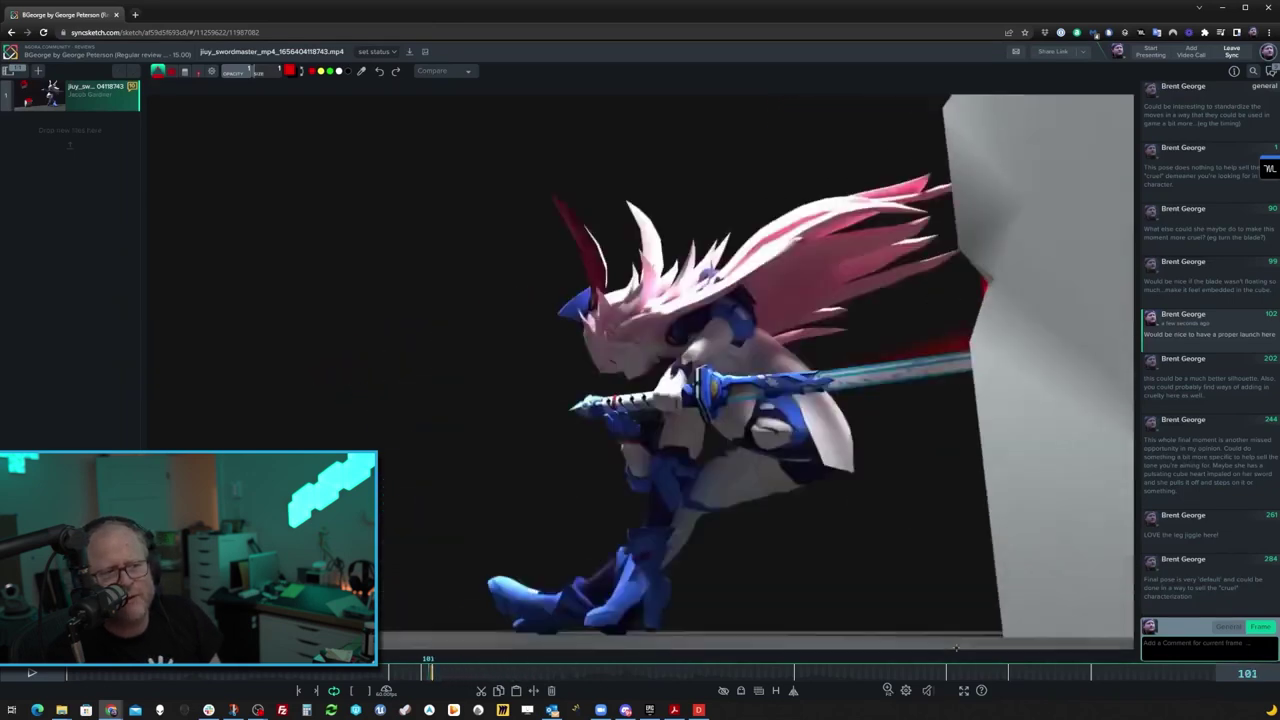
{"action": "key", "text": "Right"}
{"action": "key", "text": "Right"}
{"action": "key", "text": "Right"}
{"action": "key", "text": "Right"}
{"action": "key", "text": "Right"}
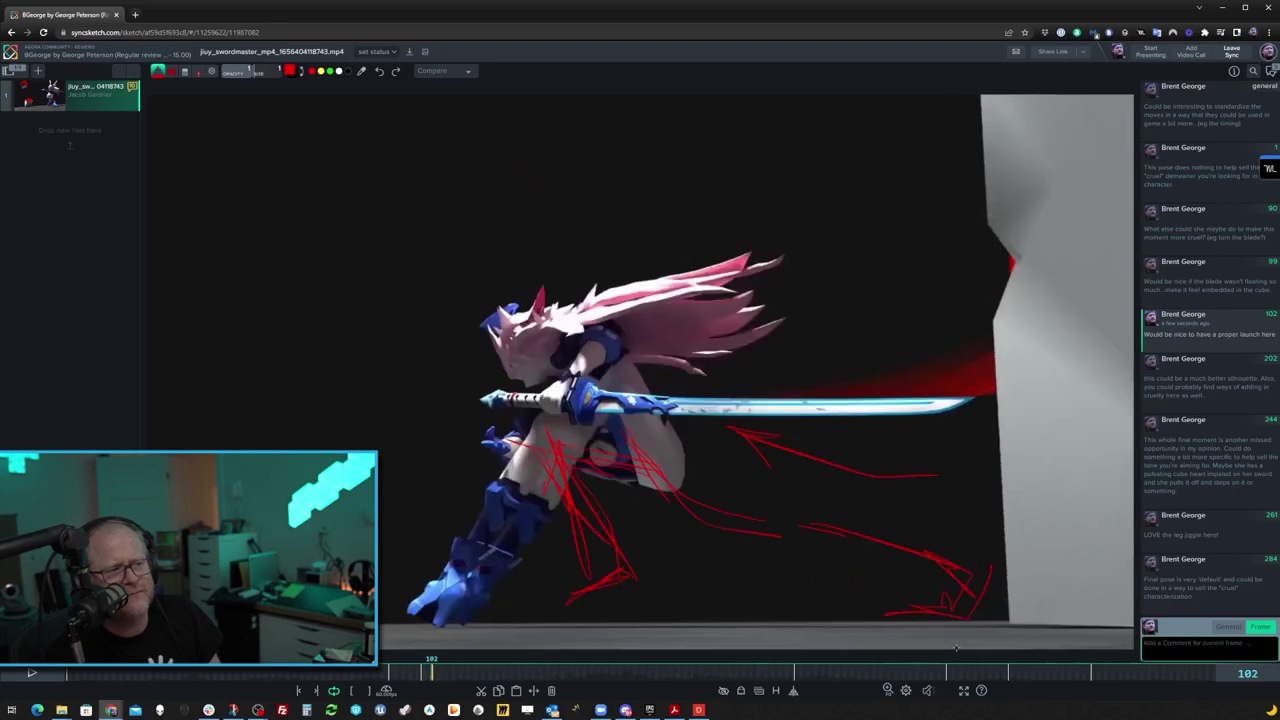
{"action": "key", "text": "Left"}
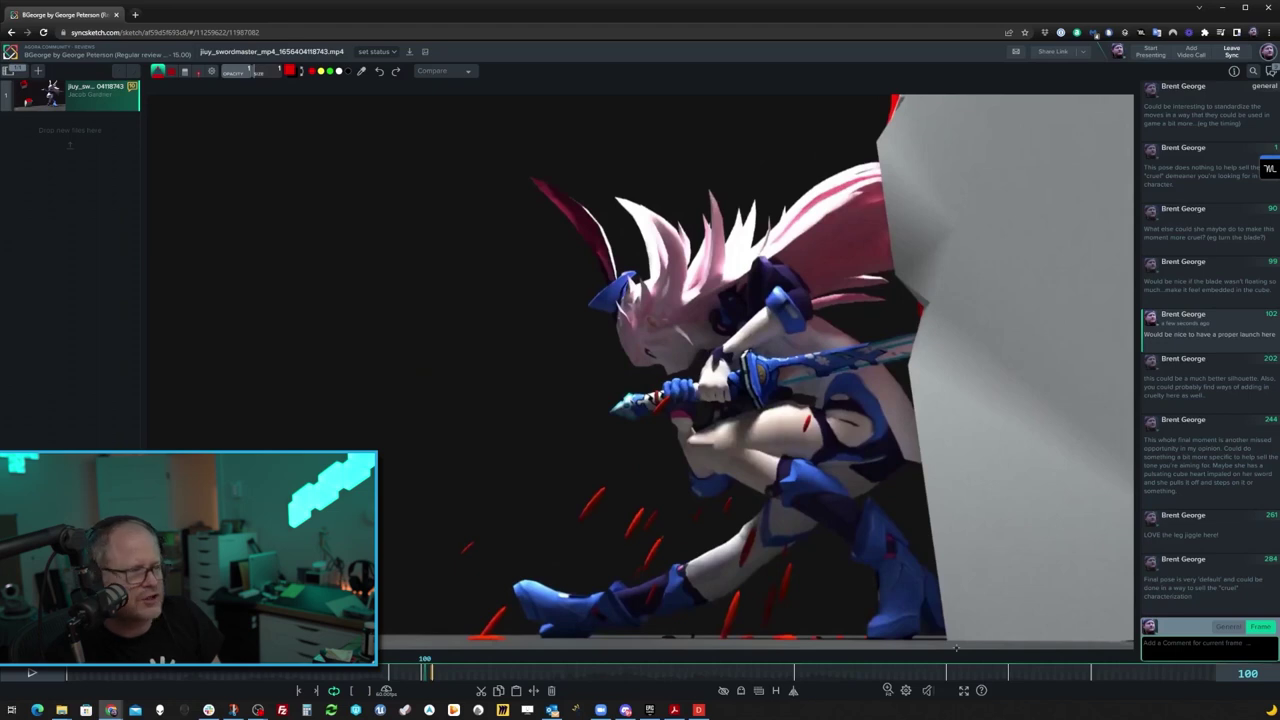
{"action": "key", "text": "Right"}
{"action": "key", "text": "Right"}
{"action": "key", "text": "Down"}
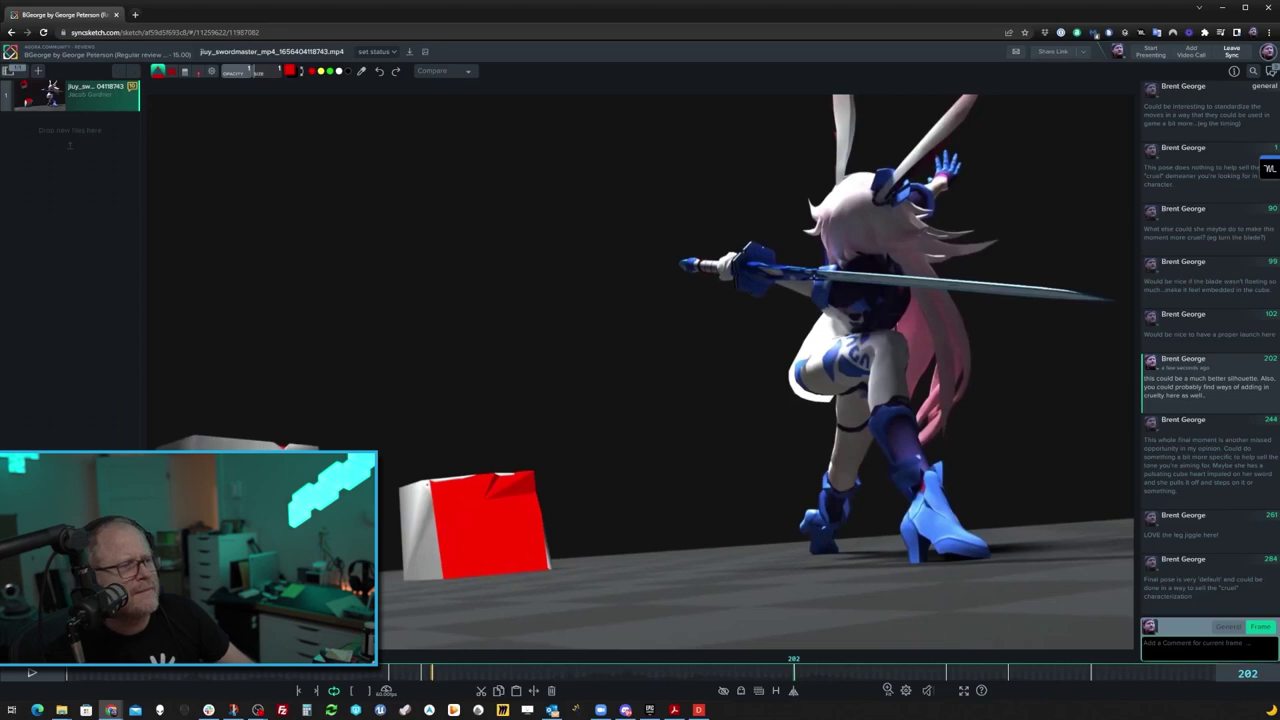
- Draw two red strokes along the sword blade and one across the hair, then scrub back
{"action": "left_click_drag", "start_coordinate": [733, 268], "coordinate": [1134, 295]}
{"action": "left_click_drag", "start_coordinate": [740, 268], "coordinate": [866, 296]}
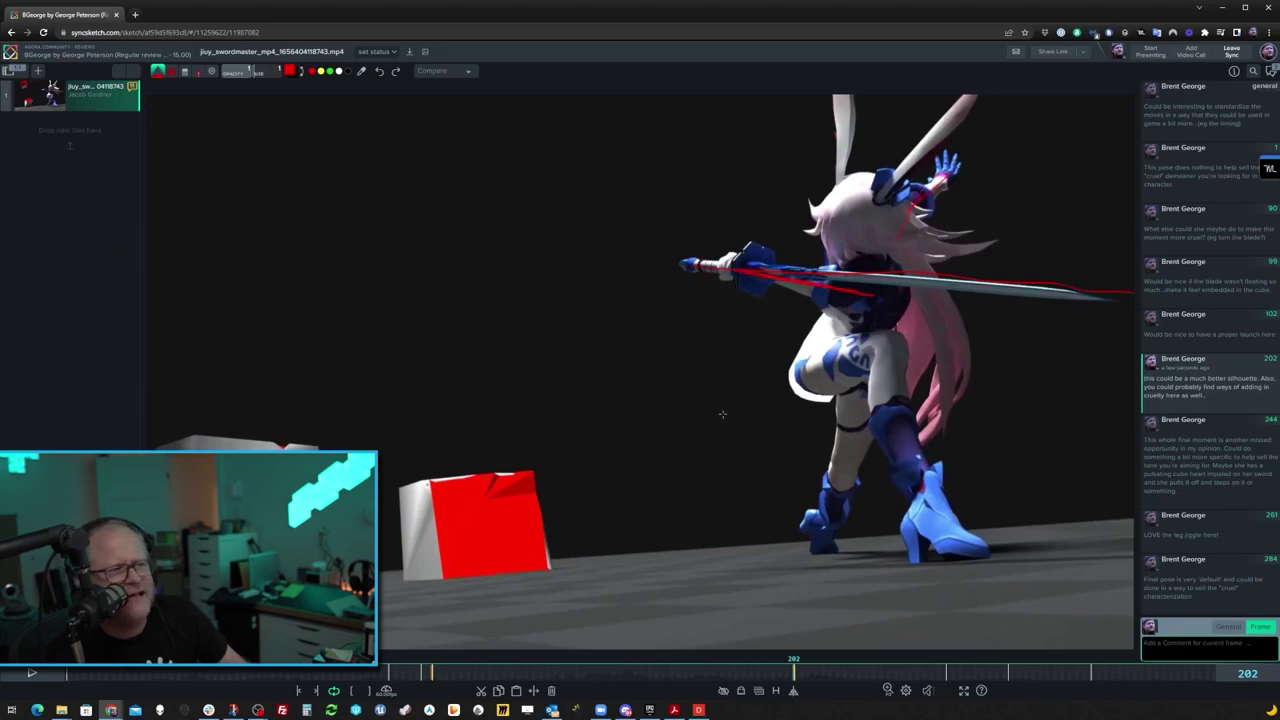
{"action": "left_click_drag", "start_coordinate": [878, 268], "coordinate": [1068, 206]}
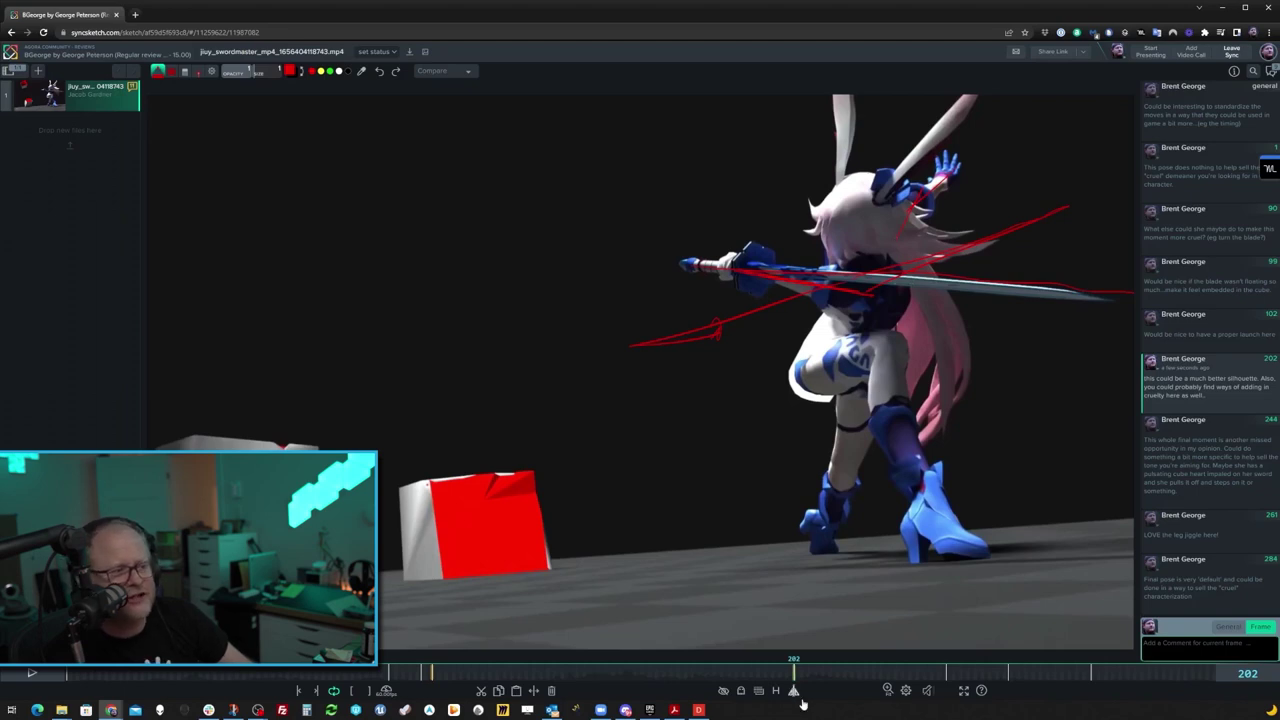
{"action": "mouse_move", "coordinate": [796, 674]}
{"action": "left_mouse_down"}
{"action": "mouse_move", "coordinate": [652, 678]}
{"action": "mouse_move", "coordinate": [791, 676]}
{"action": "mouse_move", "coordinate": [757, 676]}
{"action": "left_mouse_up"}
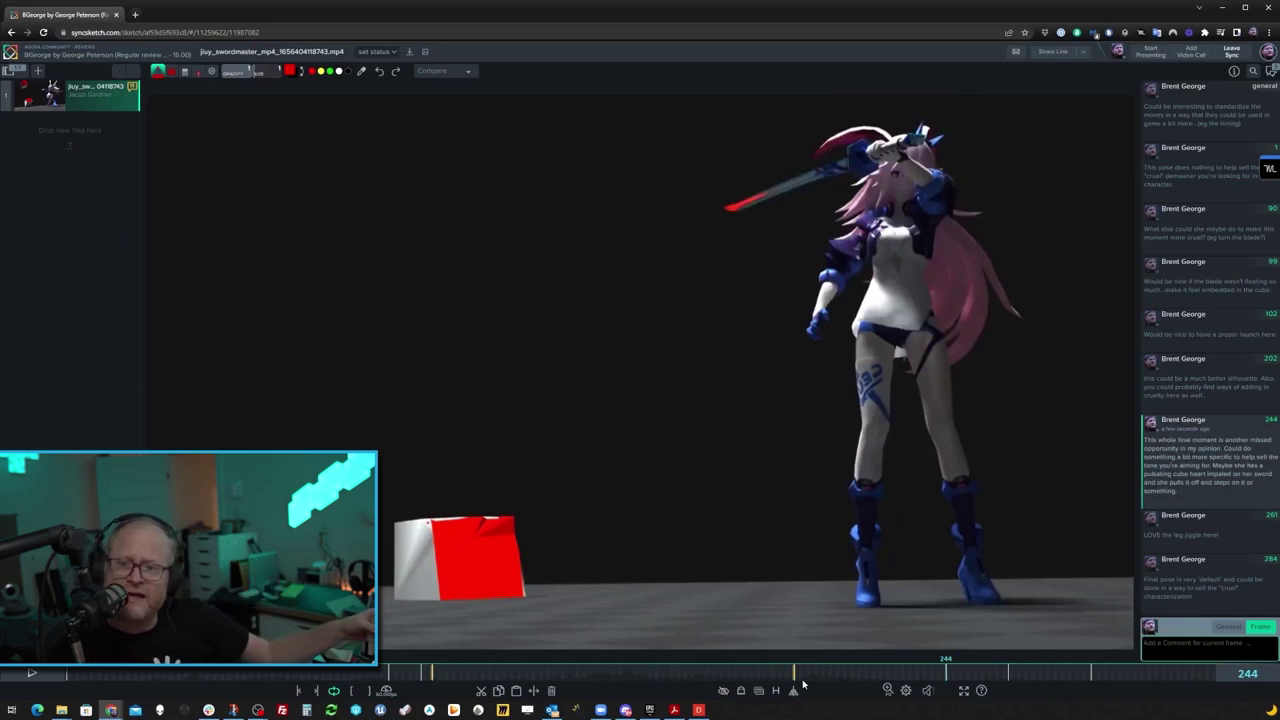
- Step and play through frames 232–245, pause on frame 243, then drag forward past it
{"action": "key", "text": "Left"}
{"action": "key", "text": "Left"}
{"action": "key", "text": "Left"}
{"action": "key", "text": "Left"}
{"action": "key", "text": "Left"}
{"action": "key", "text": "Left"}
{"action": "key", "text": "Left"}
{"action": "key", "text": "Left"}
{"action": "key", "text": "Left"}
{"action": "key", "text": "Left"}
{"action": "key", "text": "Left"}
{"action": "key", "text": "Left"}
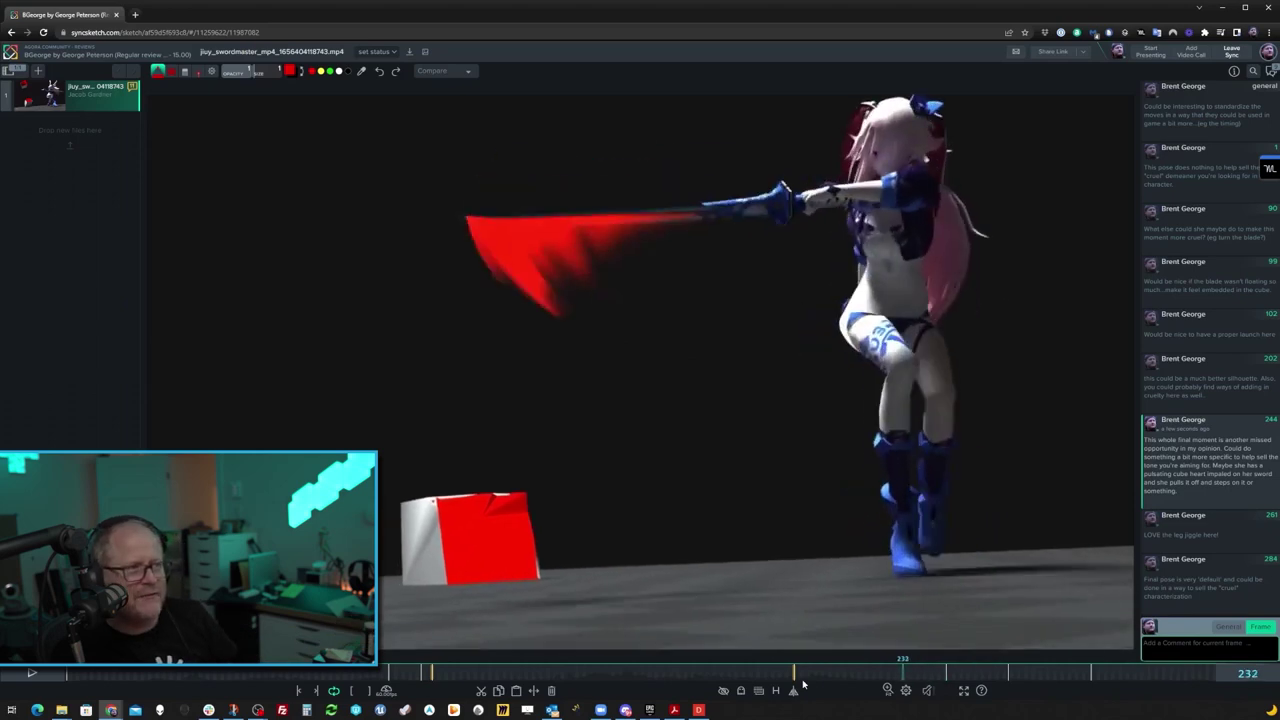
{"action": "key", "text": "space"}
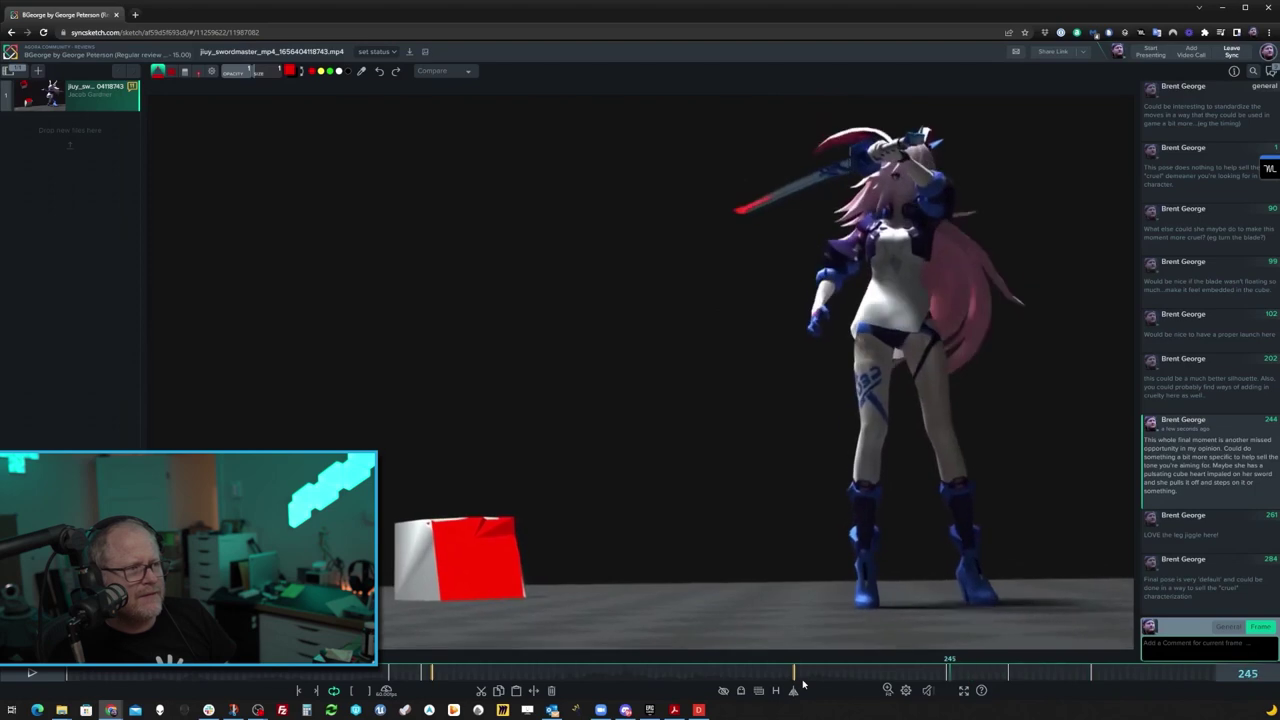
{"action": "key", "text": "Left"}
{"action": "key", "text": "Left"}
{"action": "key", "text": "Left"}
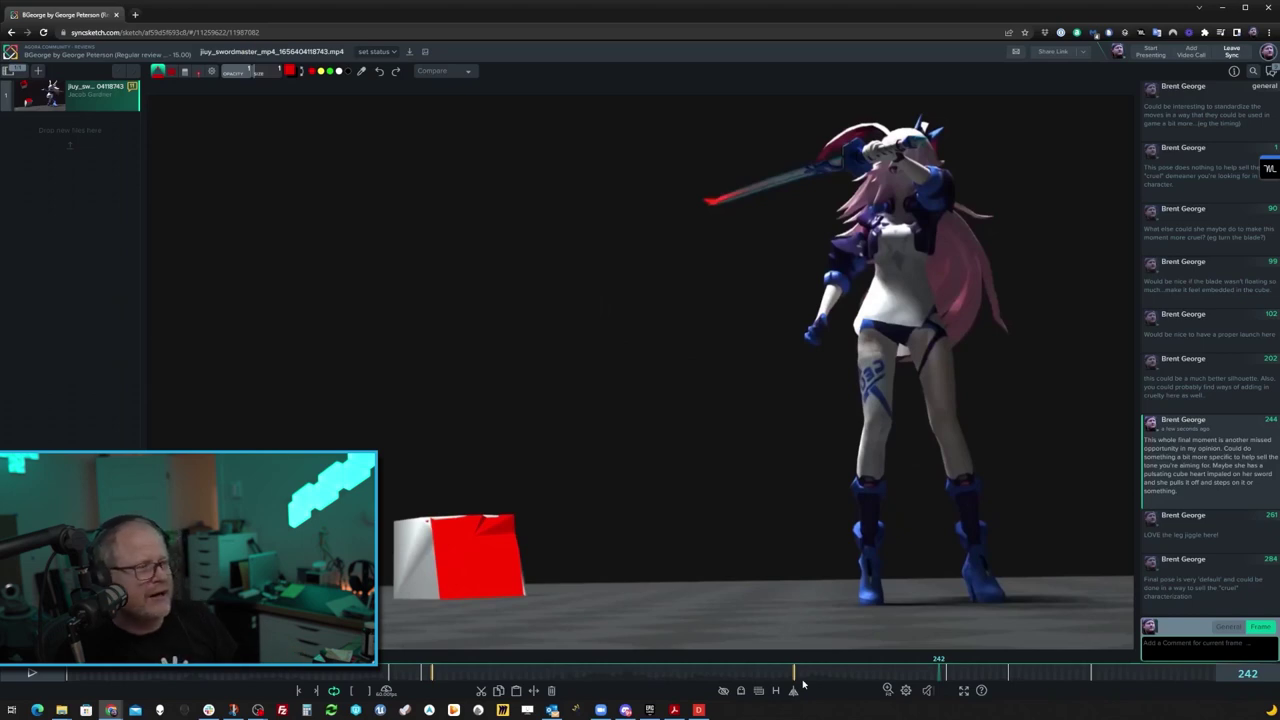
{"action": "key", "text": "Left"}
{"action": "key", "text": "Right"}
{"action": "key", "text": "Right"}
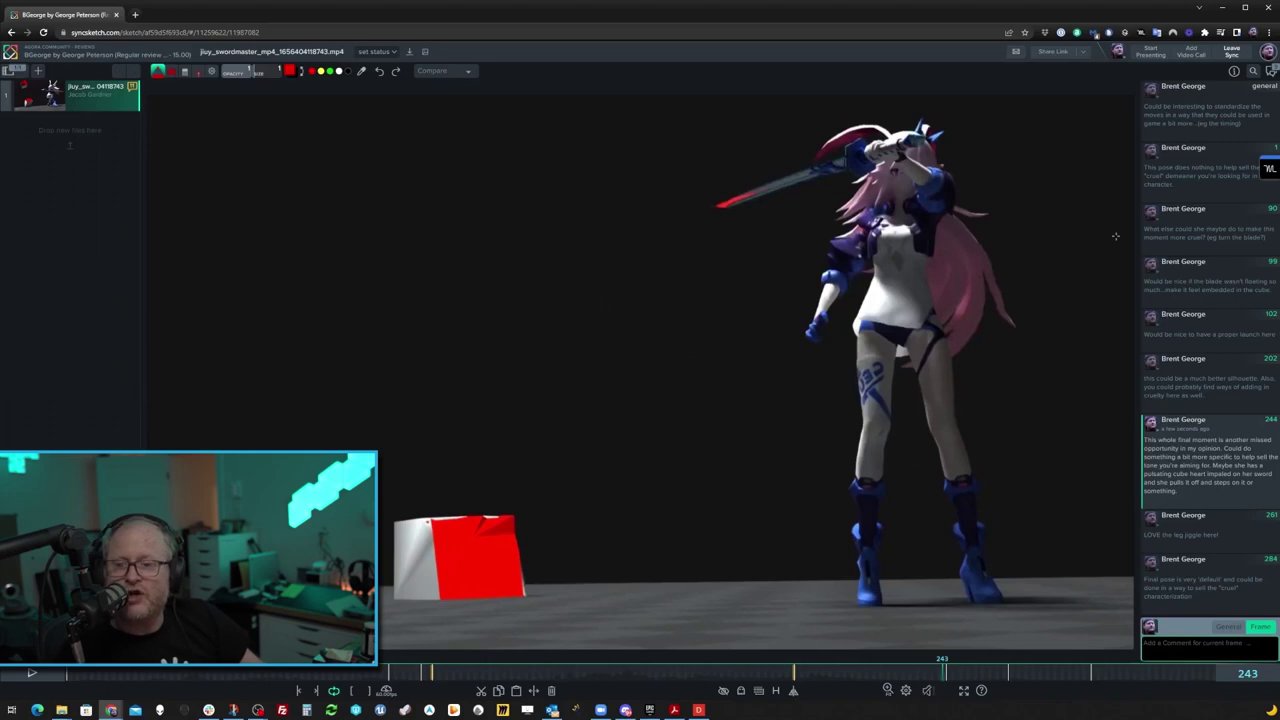
{"action": "mouse_move", "coordinate": [979, 673]}
{"action": "left_mouse_down"}
{"action": "mouse_move", "coordinate": [808, 673]}
{"action": "mouse_move", "coordinate": [992, 664]}
{"action": "left_mouse_up"}
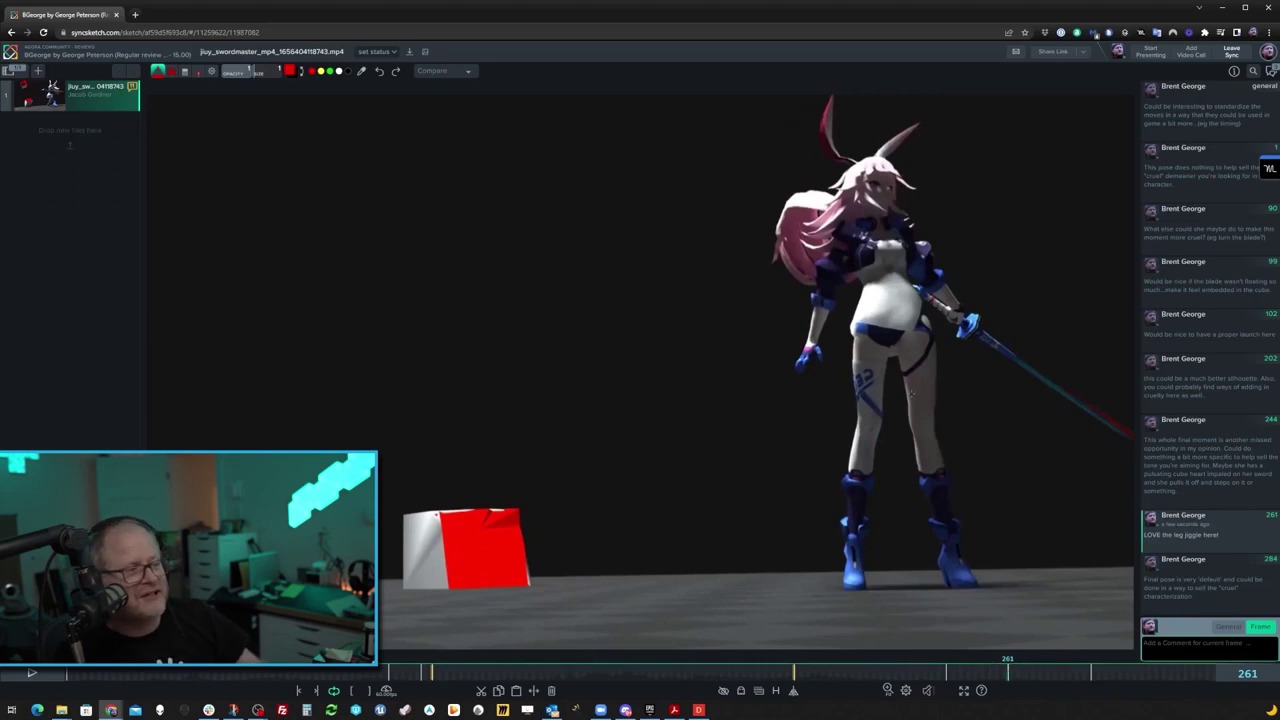
- Scrub back to frame 247 and play the clip through to the black frame 296
{"action": "left_click_drag", "start_coordinate": [984, 670], "coordinate": [929, 671]}
{"action": "left_click", "coordinate": [31, 675]}
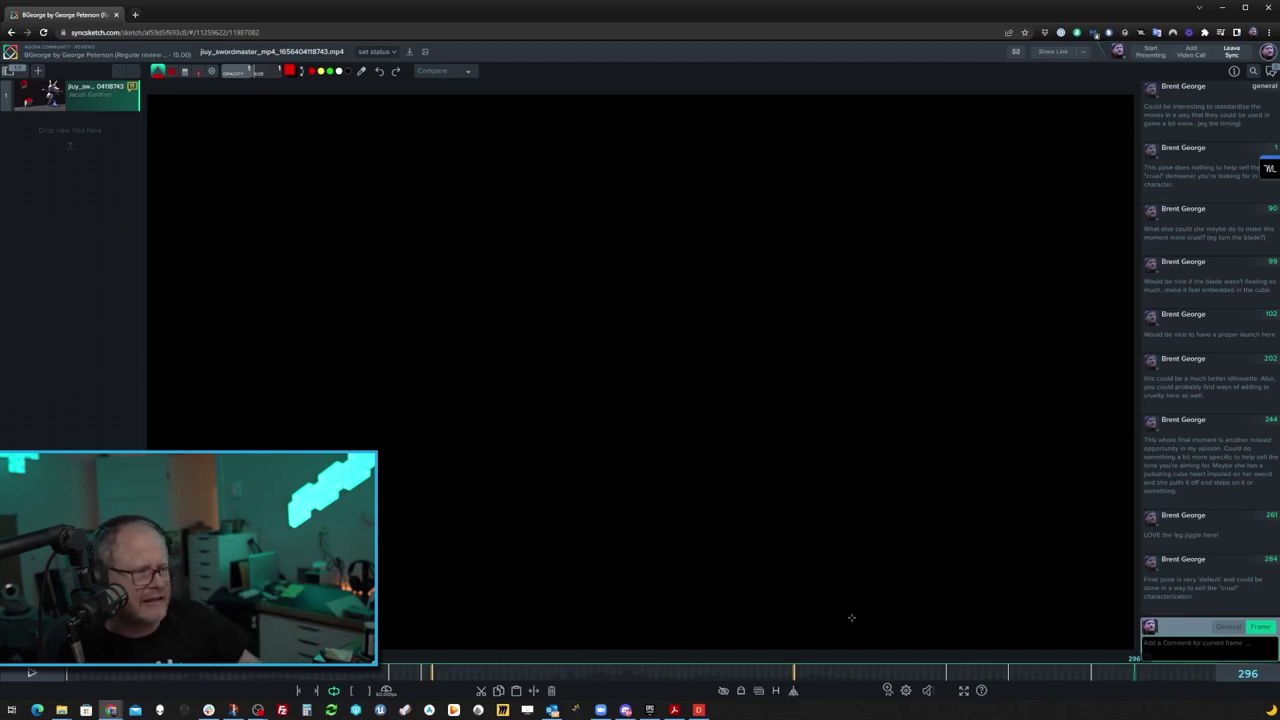
- Replay from frame 236, then jump to the frame 284 comment on the default final pose
{"action": "left_click_drag", "start_coordinate": [1140, 672], "coordinate": [917, 673]}
{"action": "left_click", "coordinate": [31, 674]}
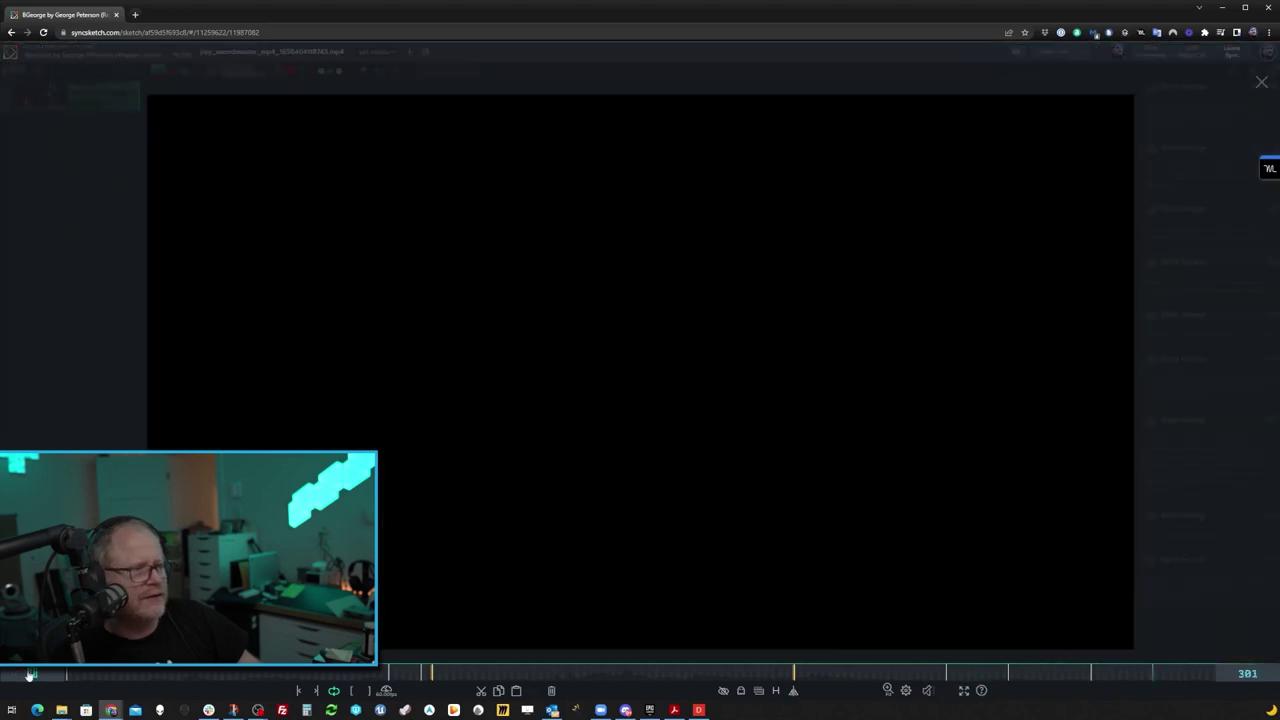
{"action": "left_click", "coordinate": [1091, 676]}
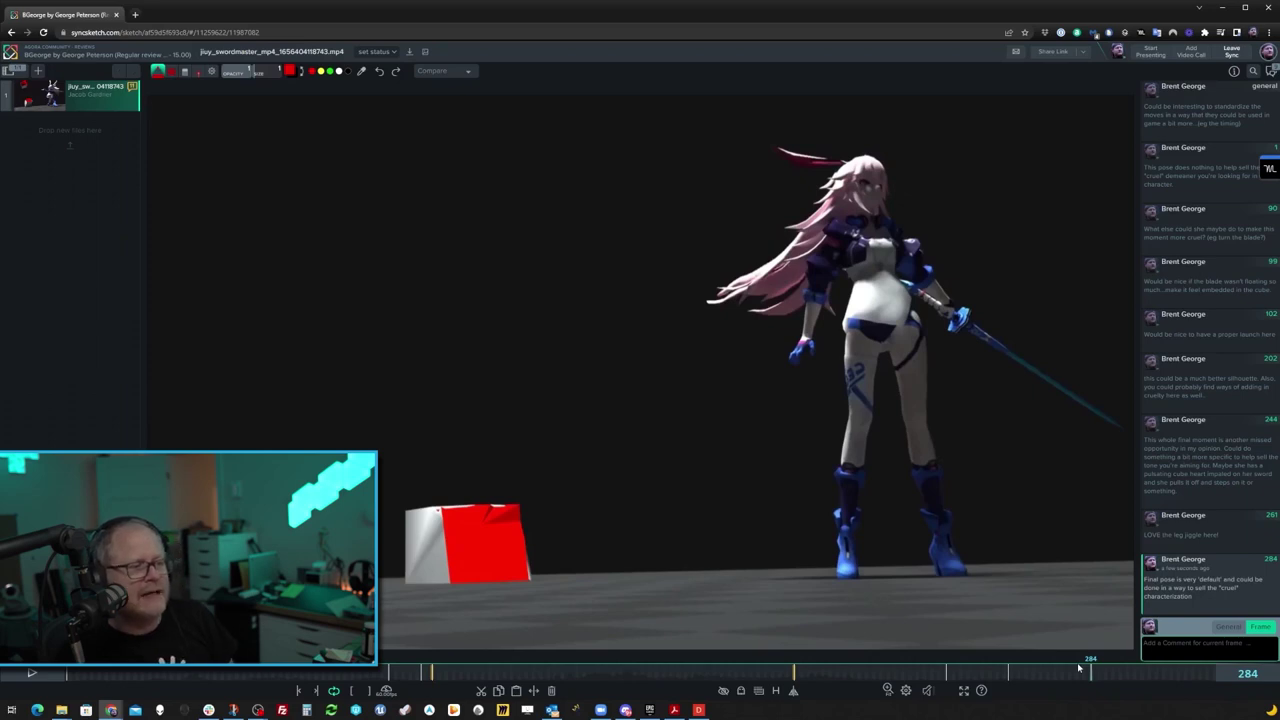
- Play the clip, then scrub back to frame 58 where the sword slashes the block
{"action": "key", "text": "space"}
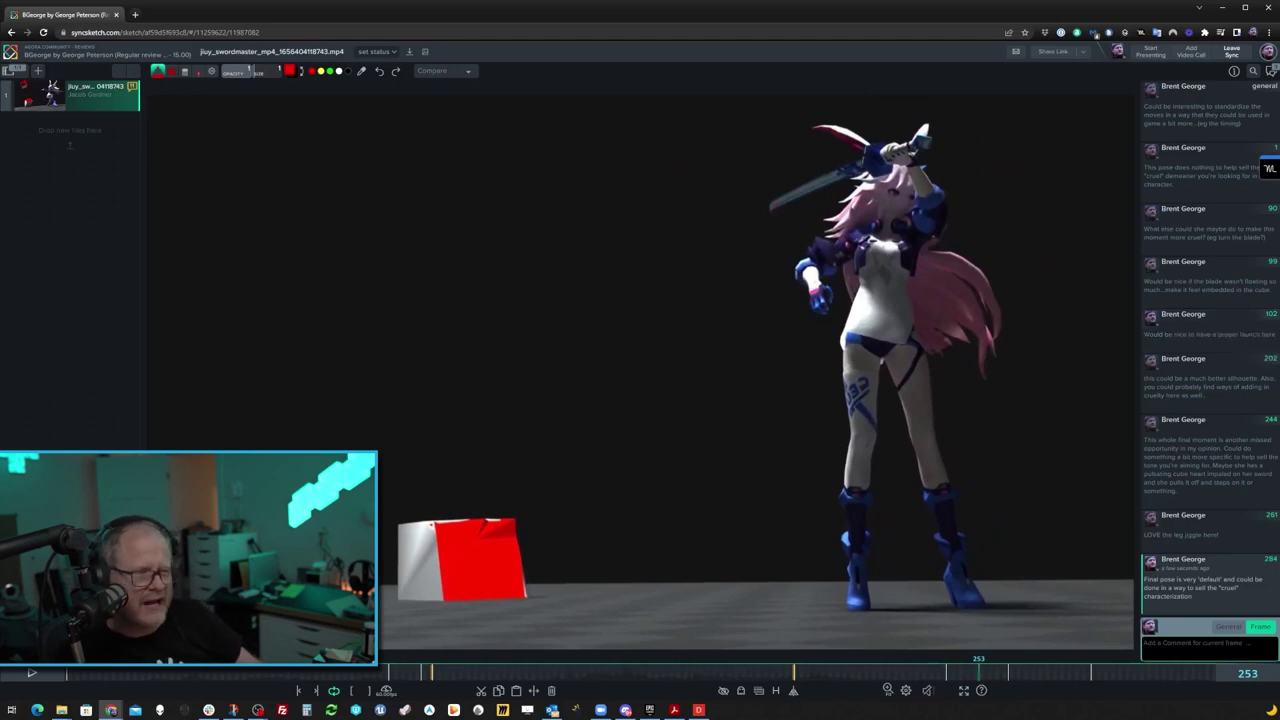
{"action": "left_click_drag", "start_coordinate": [978, 672], "coordinate": [273, 681]}
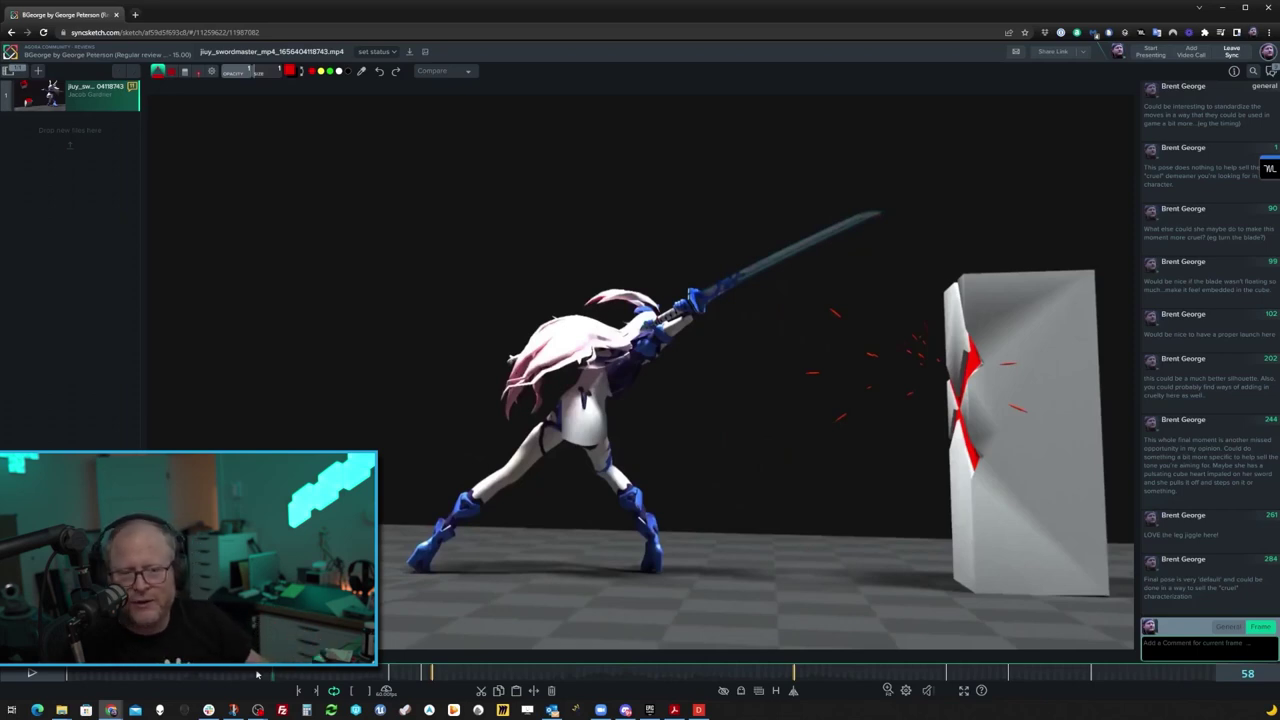
- Scrub through the strike frames 41–93 and arrow-step to frame 63
{"action": "left_click_drag", "start_coordinate": [318, 676], "coordinate": [276, 672]}
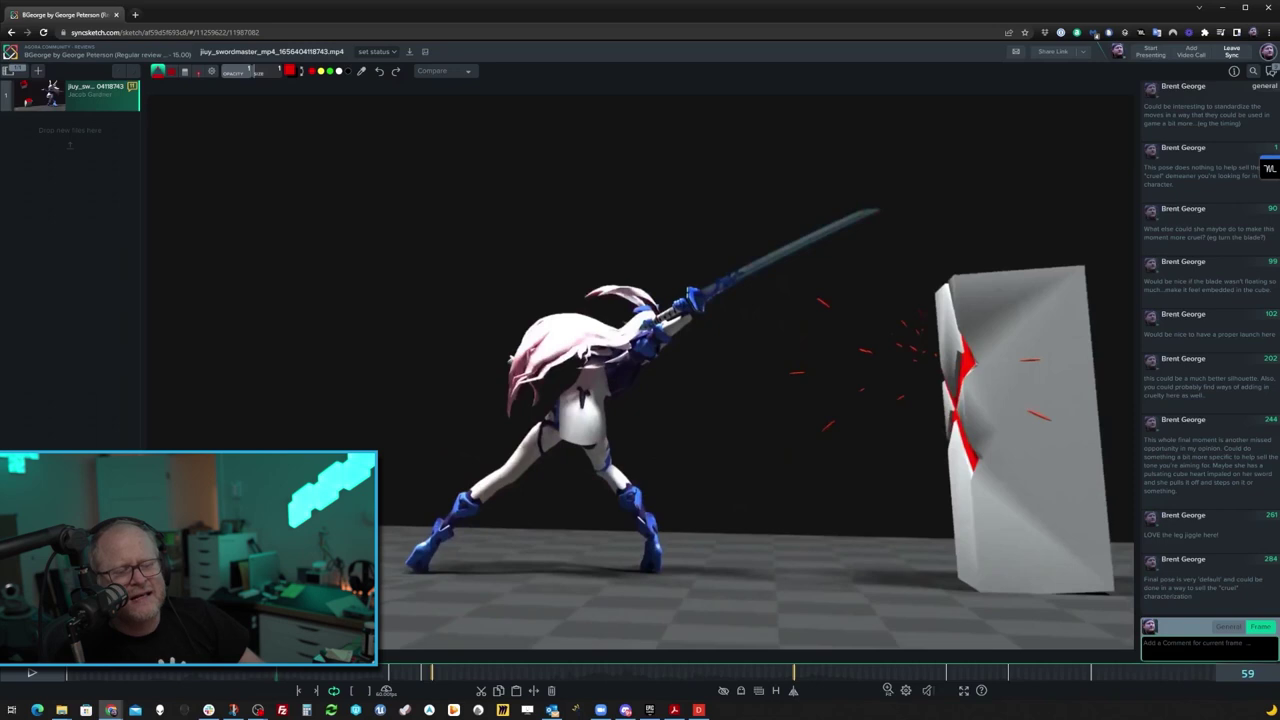
{"action": "mouse_move", "coordinate": [269, 681]}
{"action": "left_mouse_down"}
{"action": "mouse_move", "coordinate": [220, 680]}
{"action": "mouse_move", "coordinate": [276, 680]}
{"action": "left_mouse_up"}
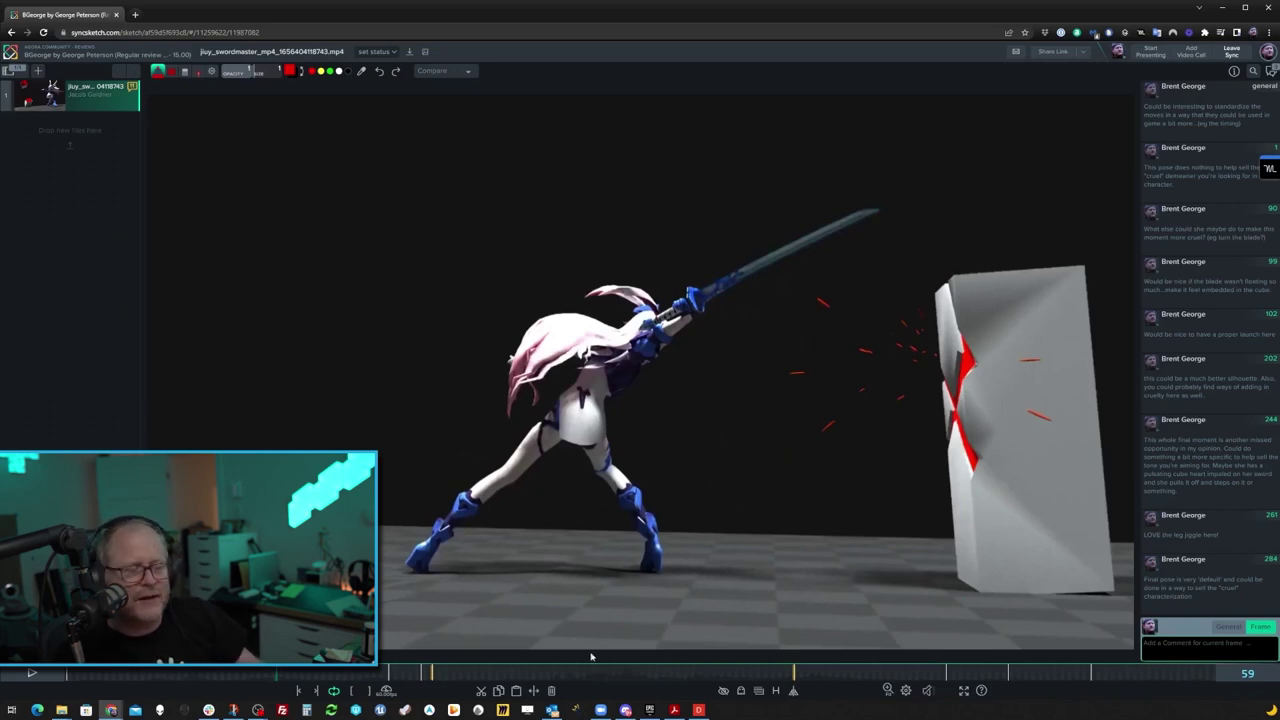
{"action": "key", "text": "Right"}
{"action": "key", "text": "Right"}
{"action": "key", "text": "Right"}
{"action": "key", "text": "Right"}
{"action": "key", "text": "Right"}
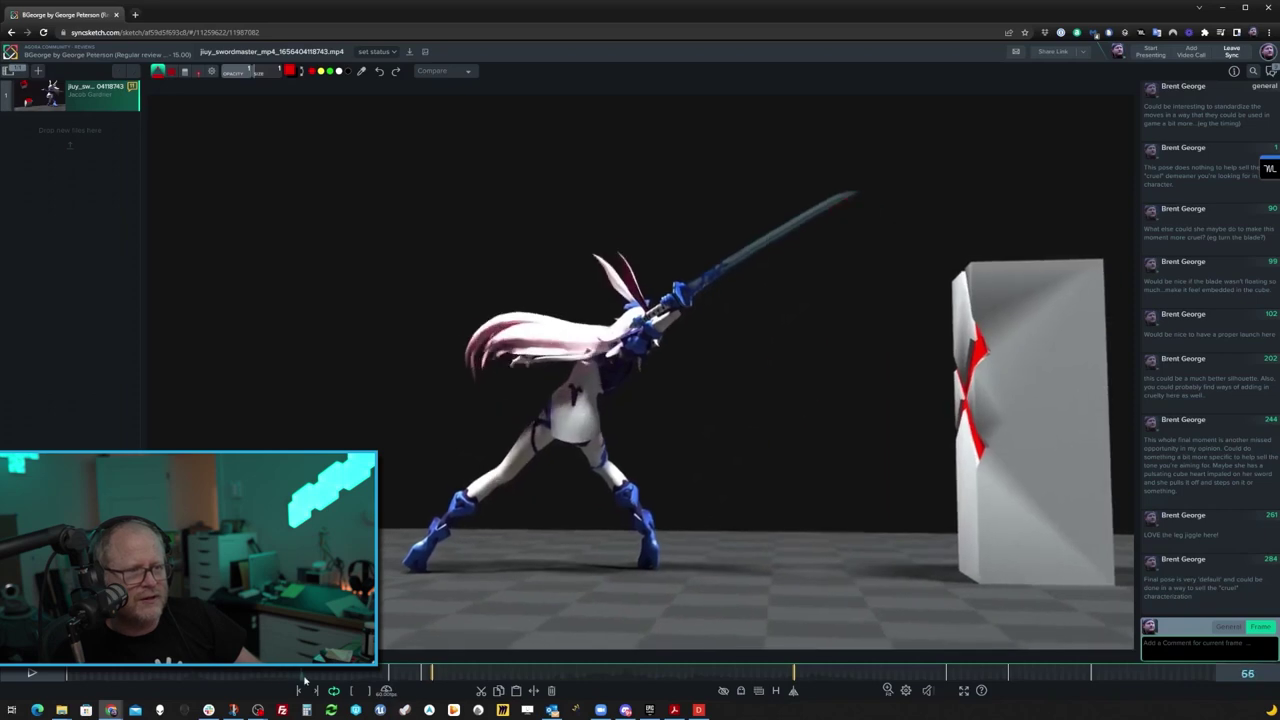
{"action": "key", "text": "Left"}
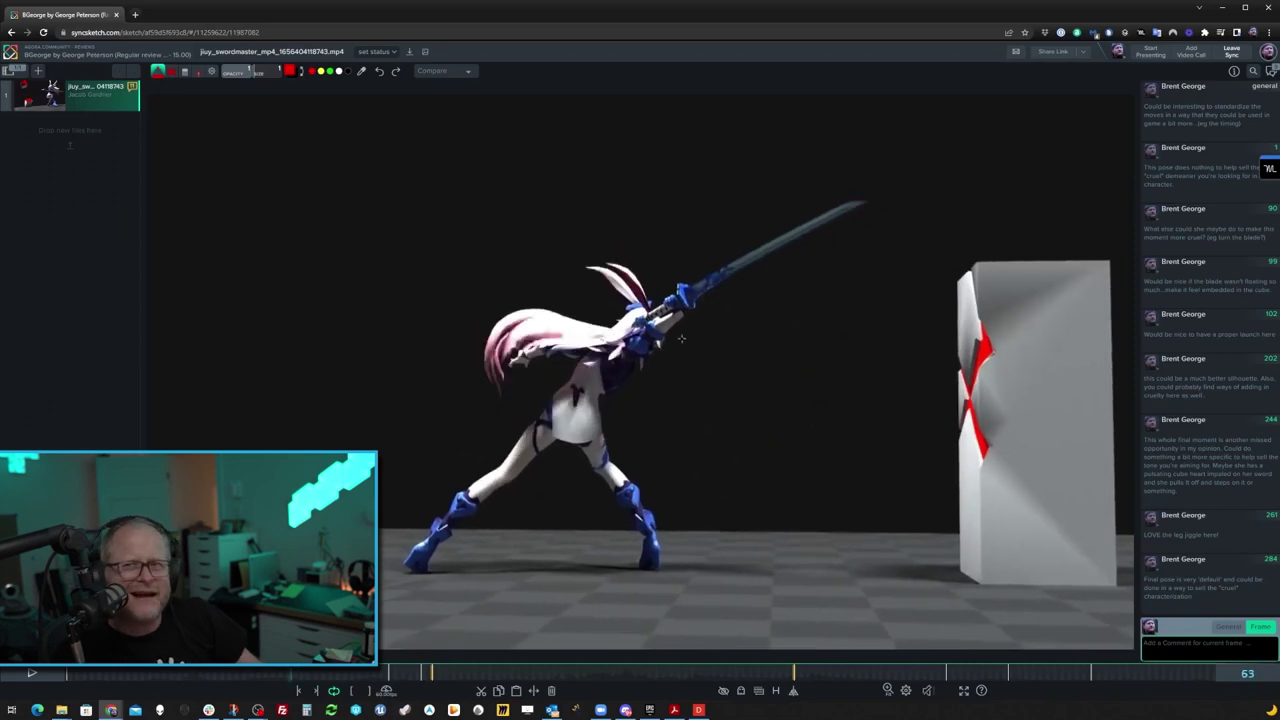